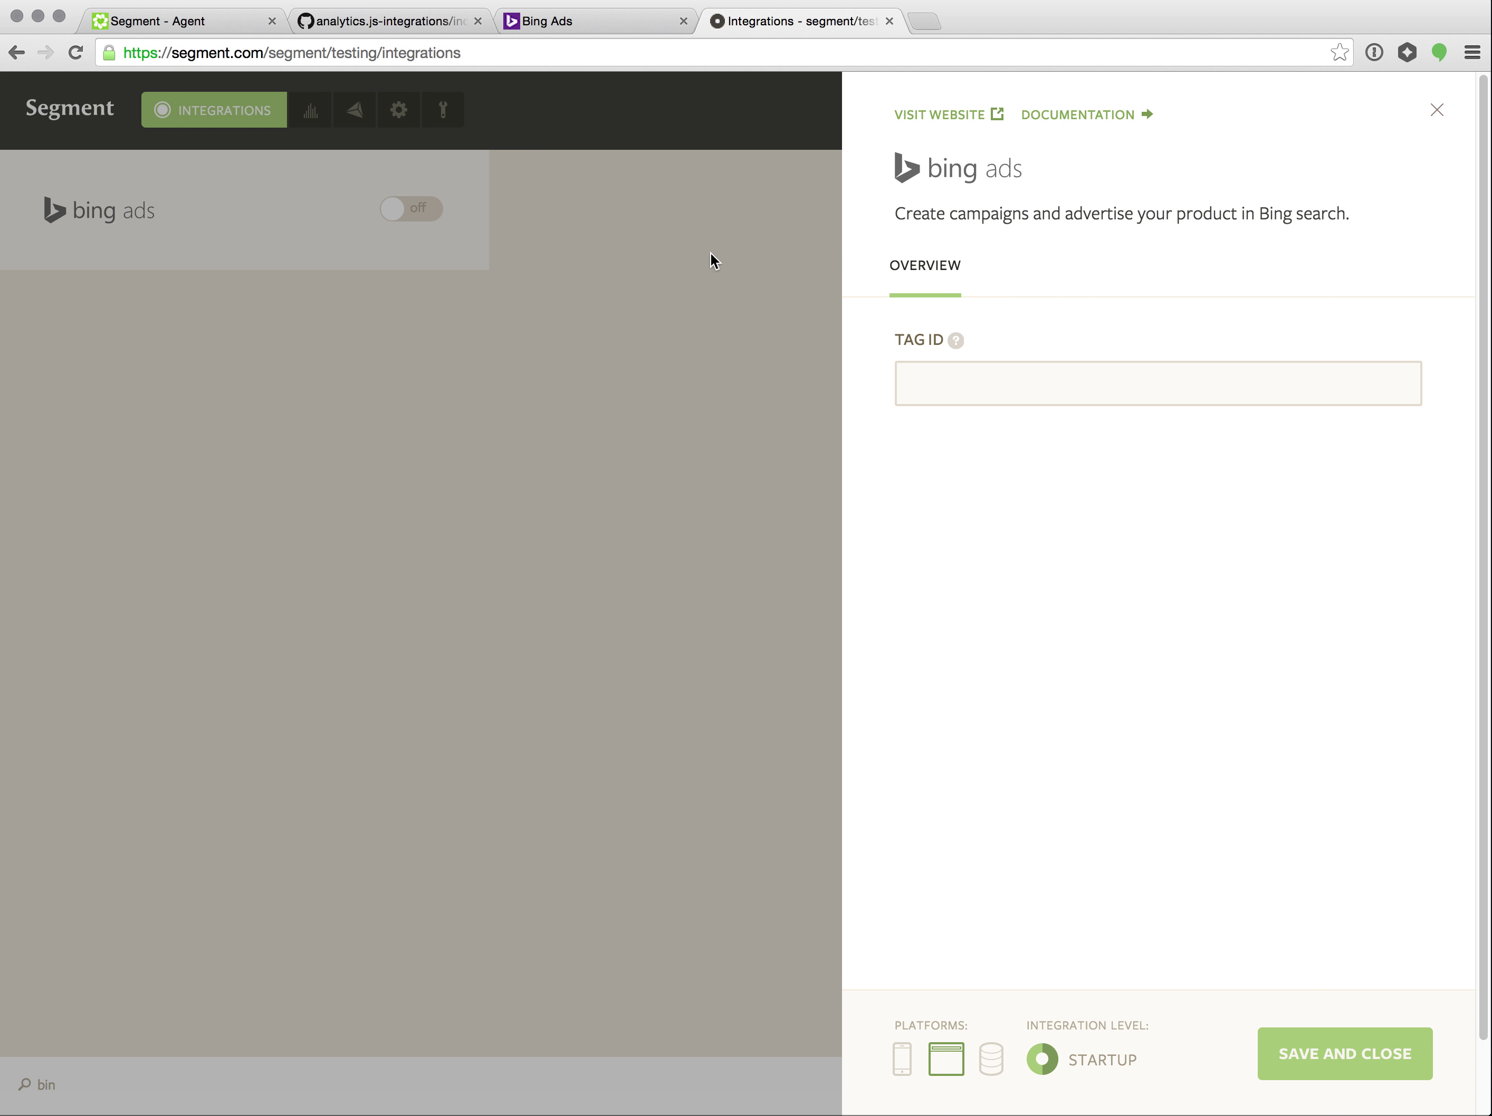
- Switch to Bing Ads and start a new goal named First Goal with the goal type Event
click(598, 21)
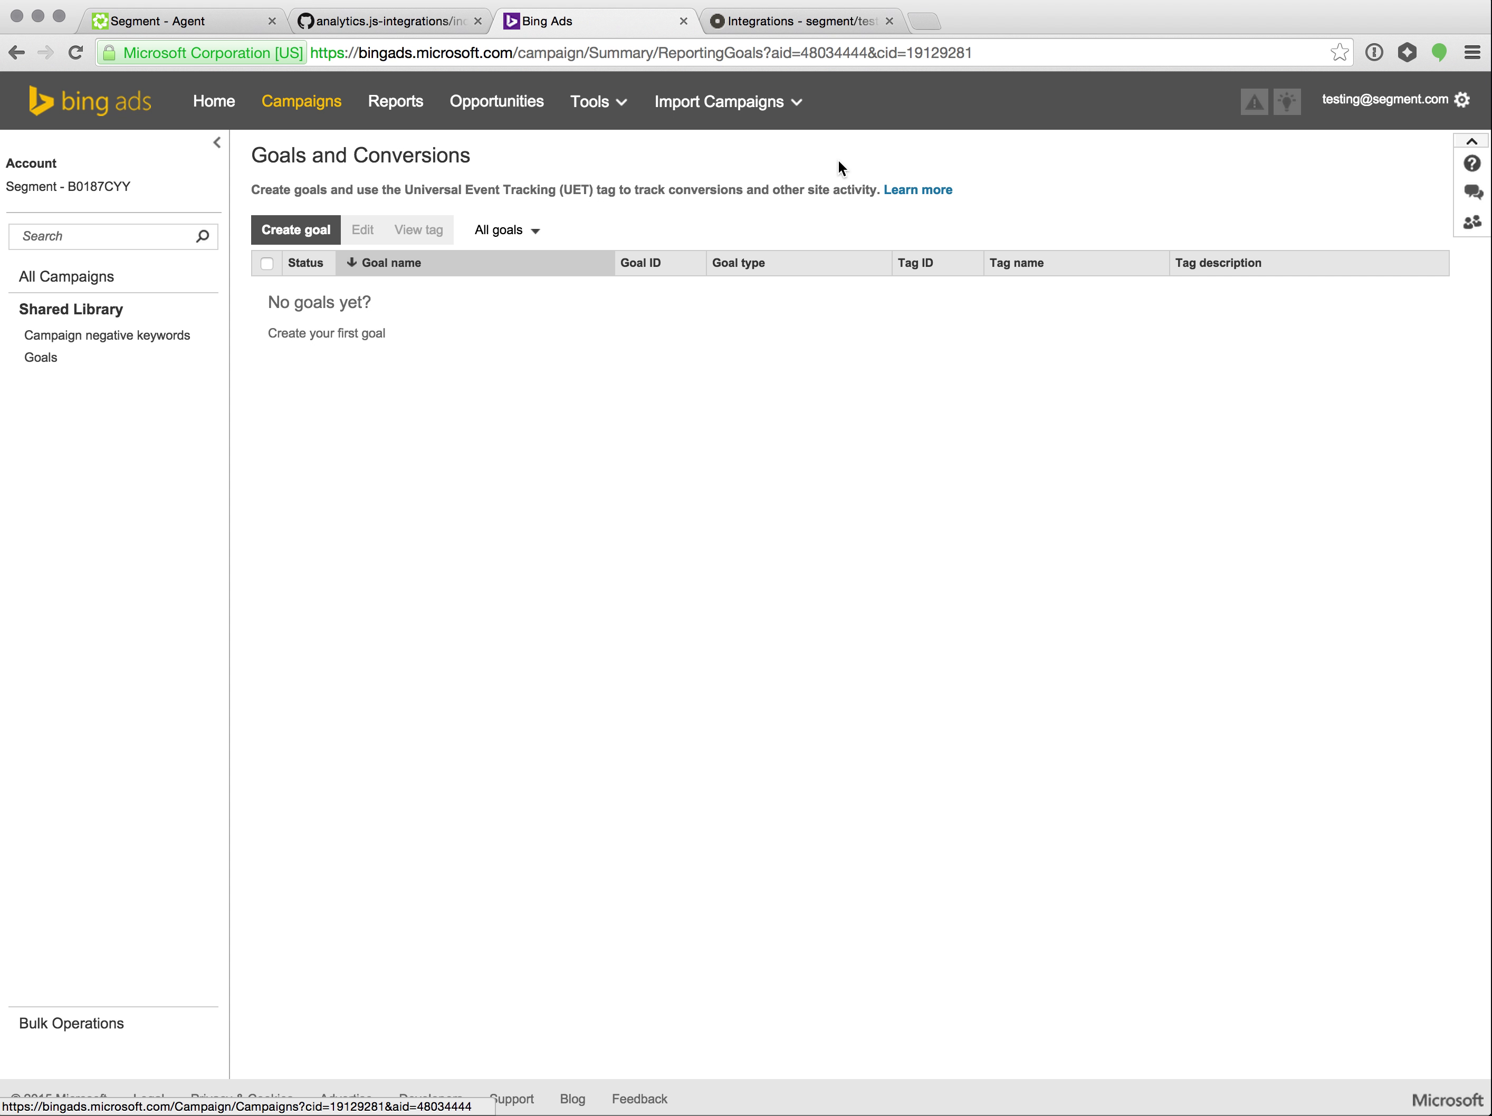
click(809, 21)
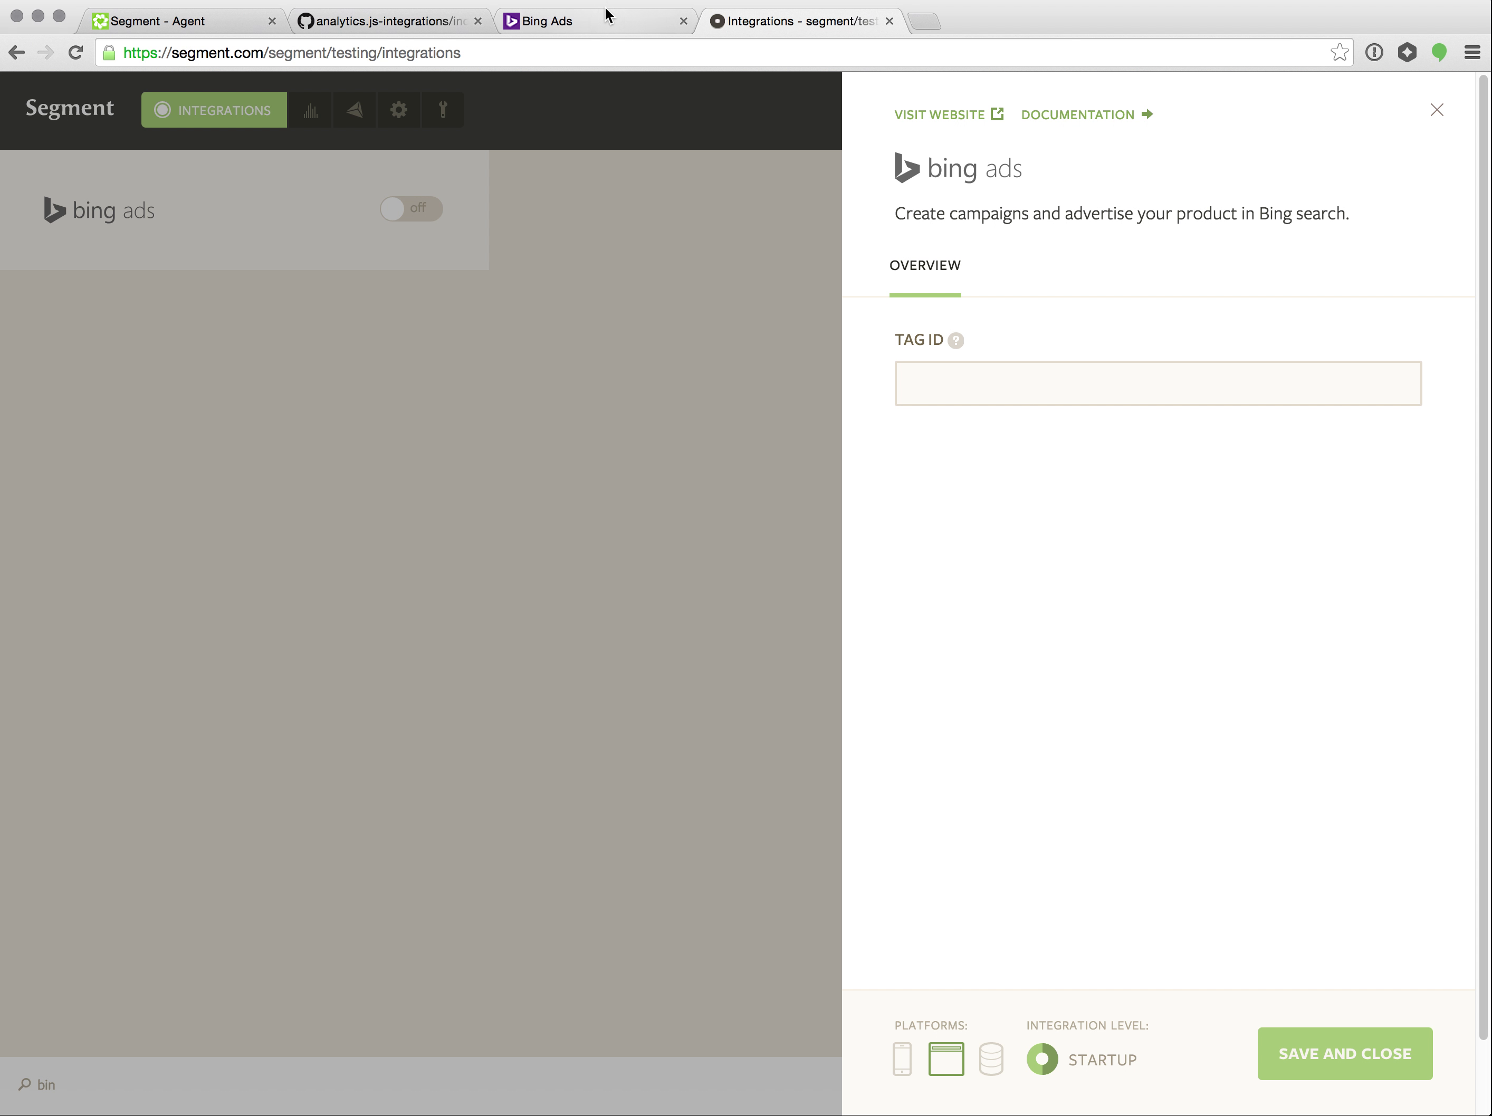
click(601, 19)
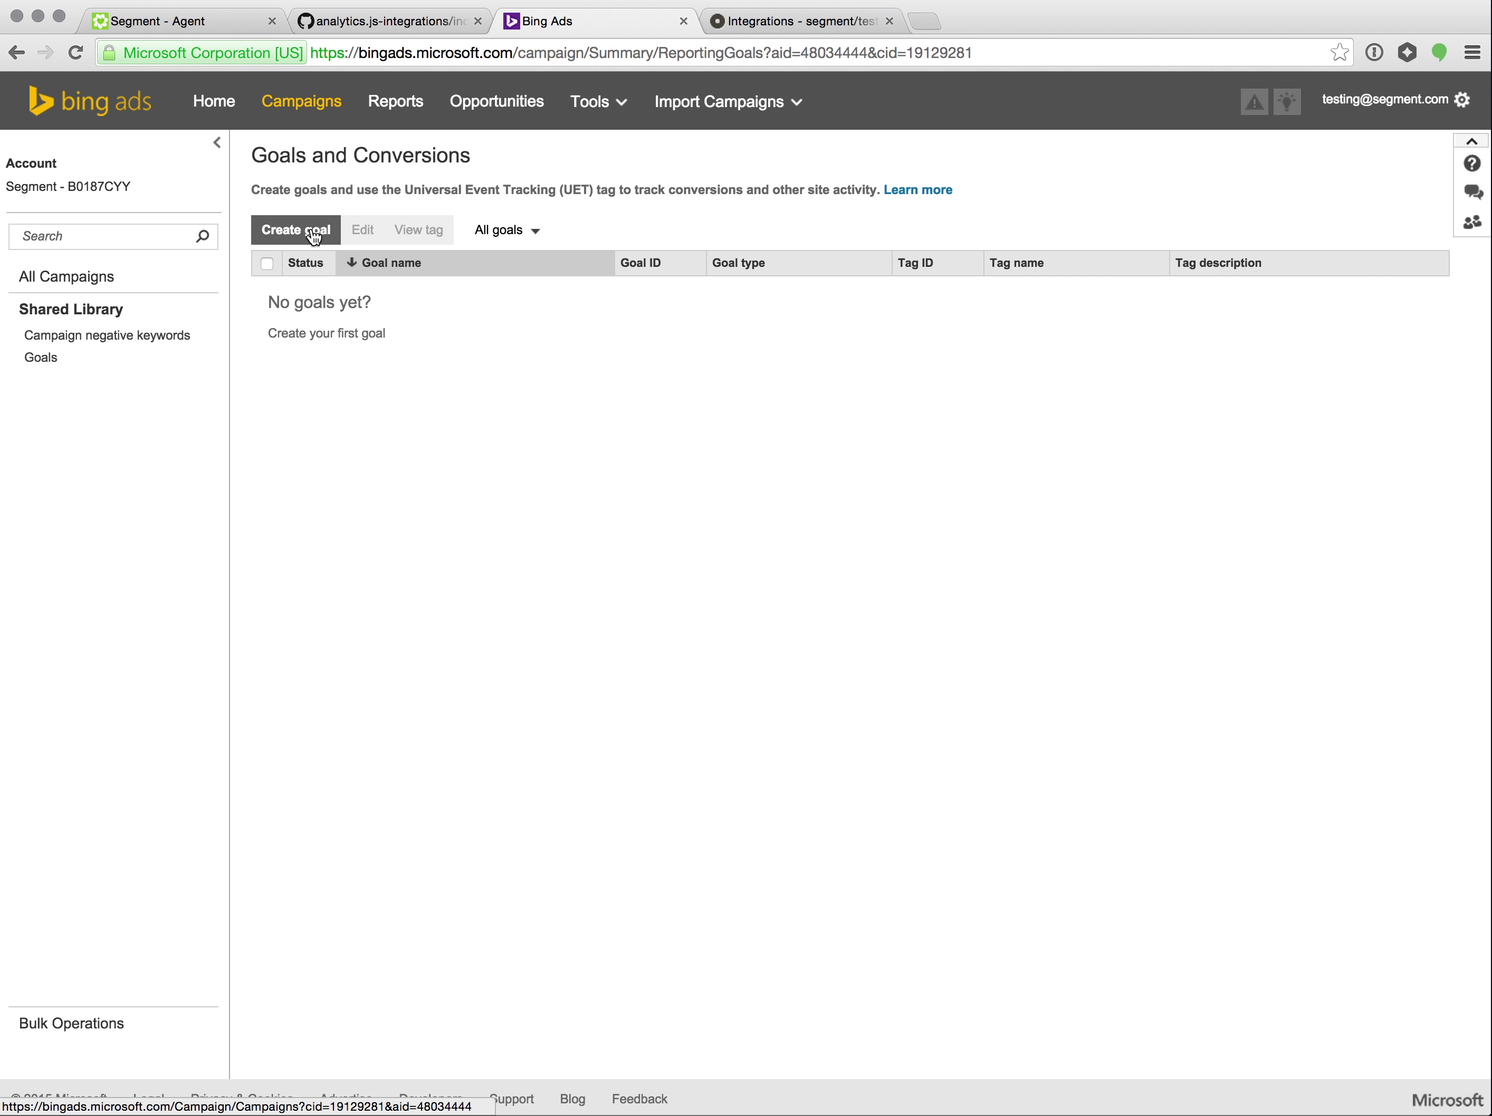
click(313, 230)
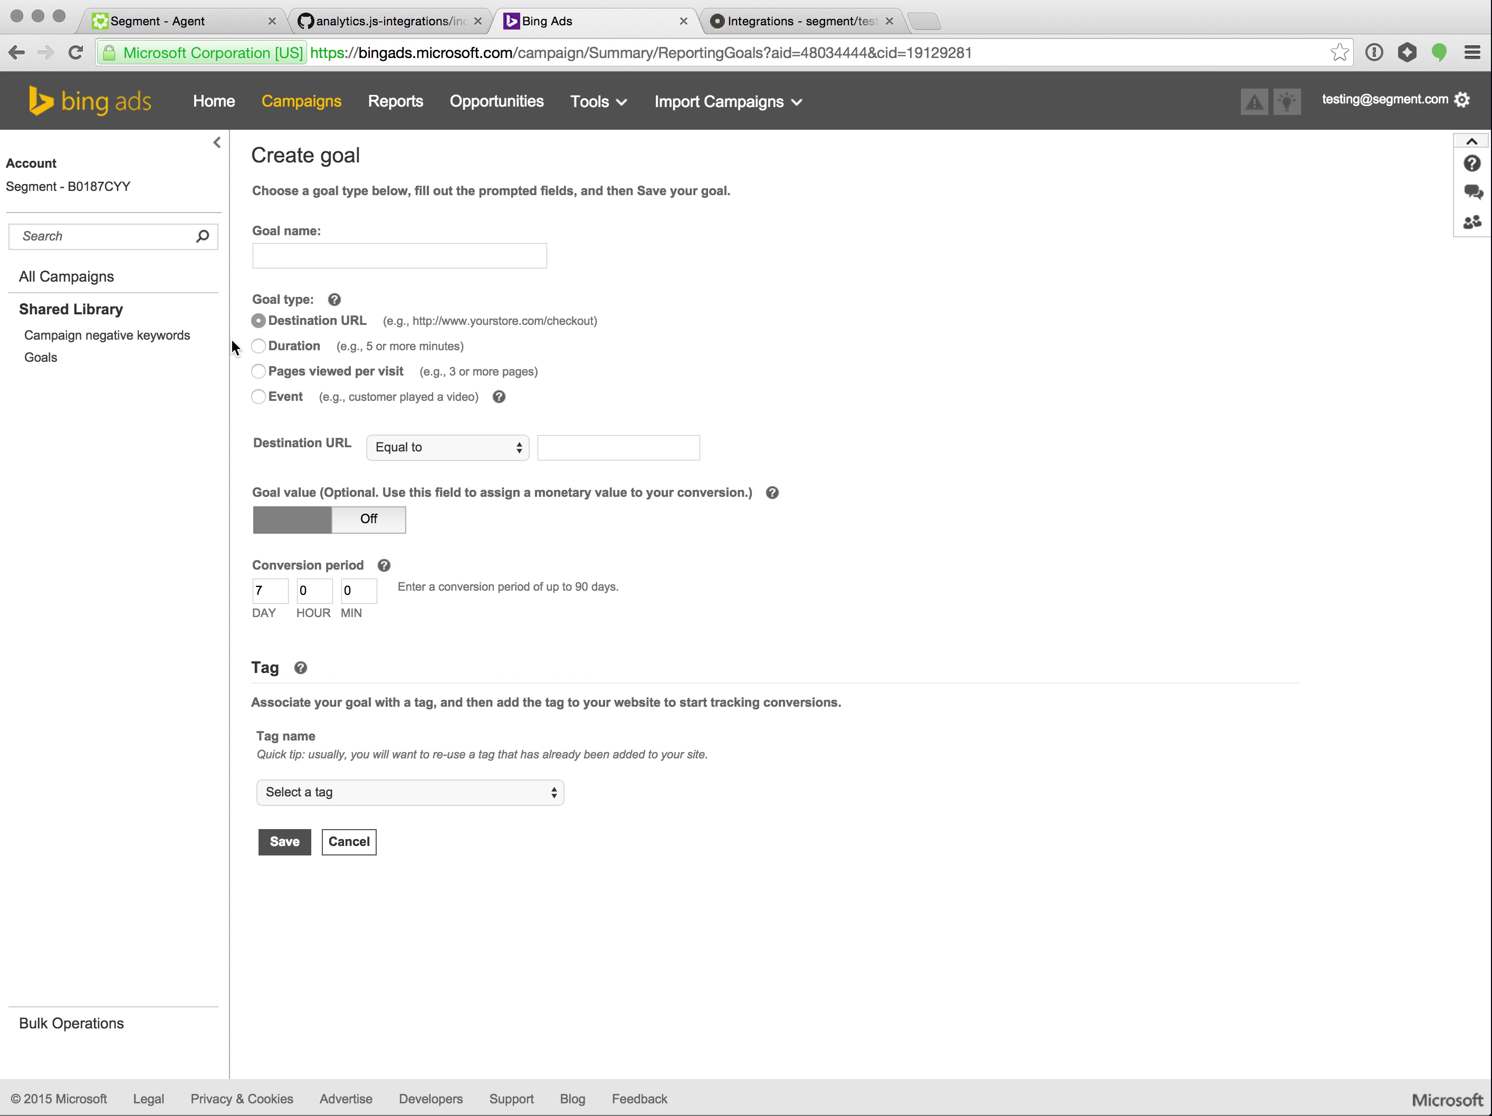
click(315, 255)
text(First Goal)
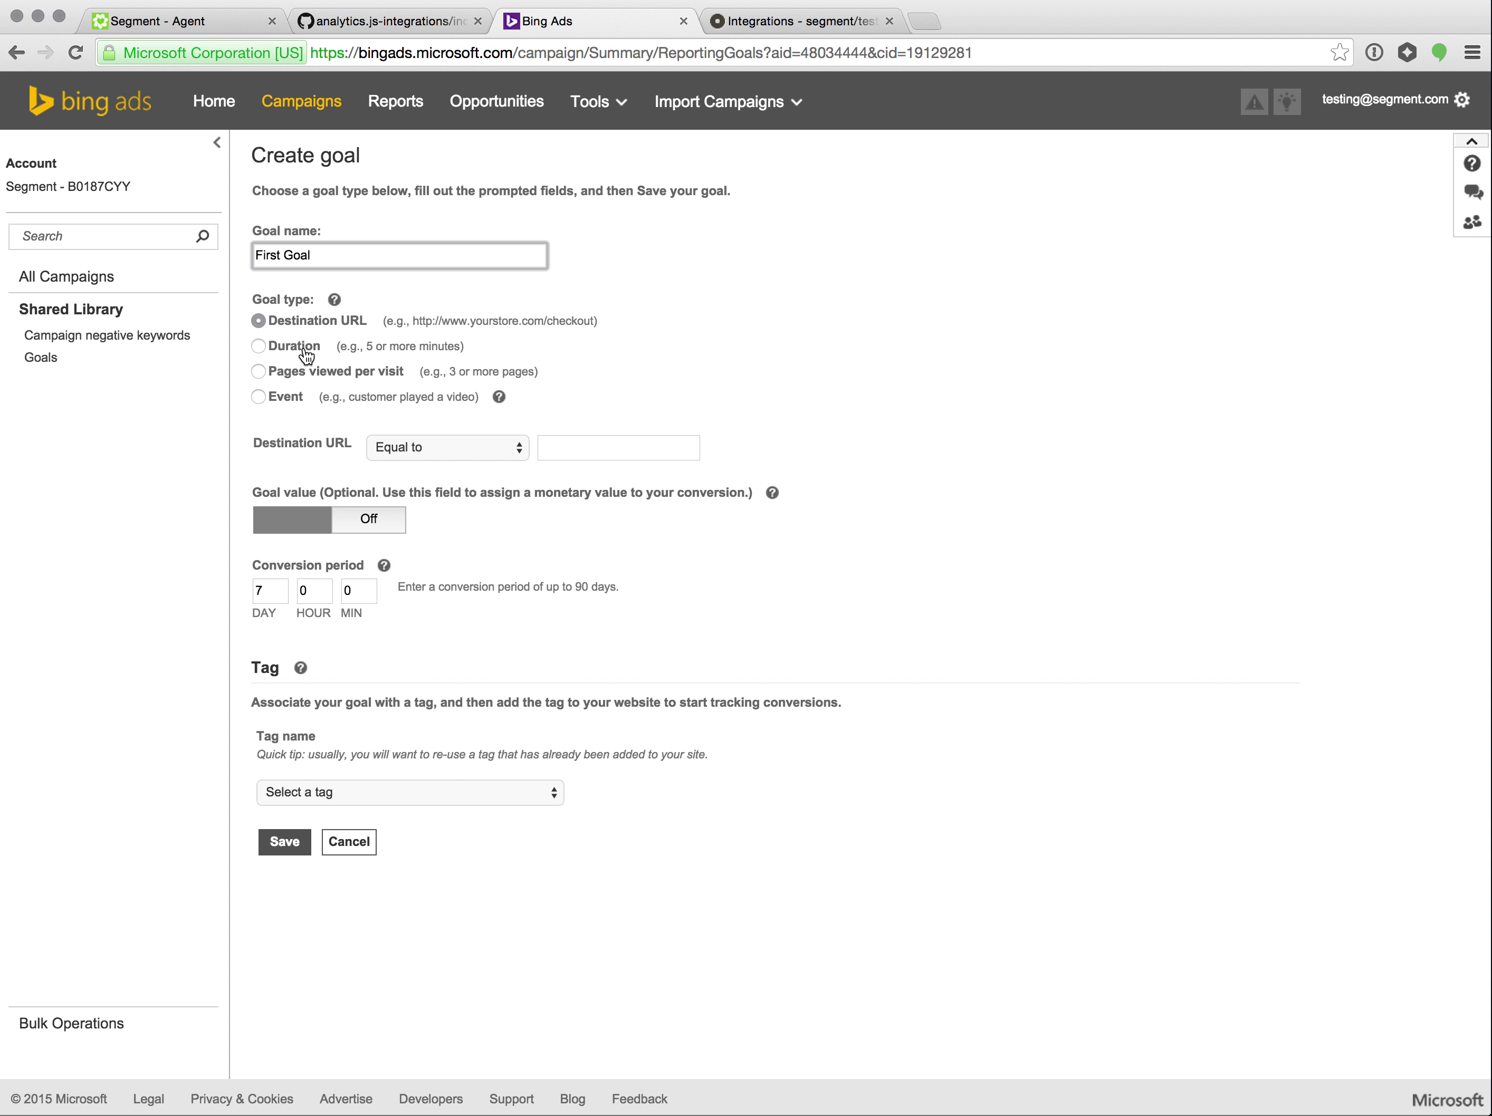
click(261, 398)
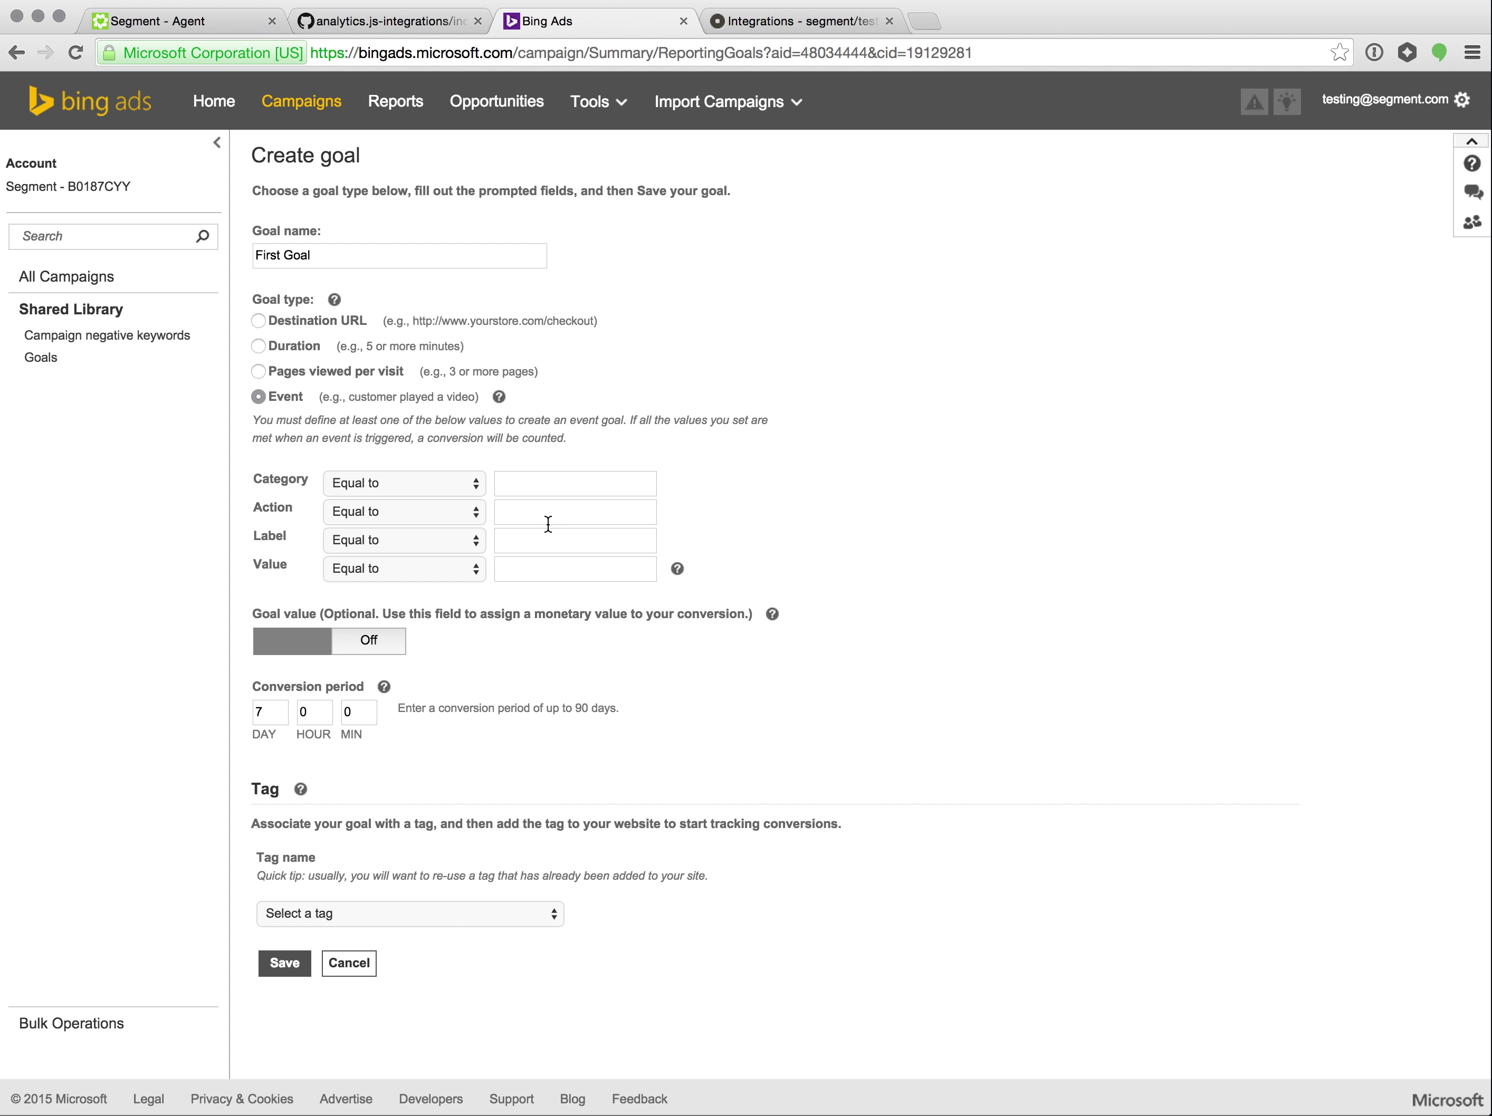
- Set First Goal's Label condition to Equal to with the event name Completed Order
click(565, 535)
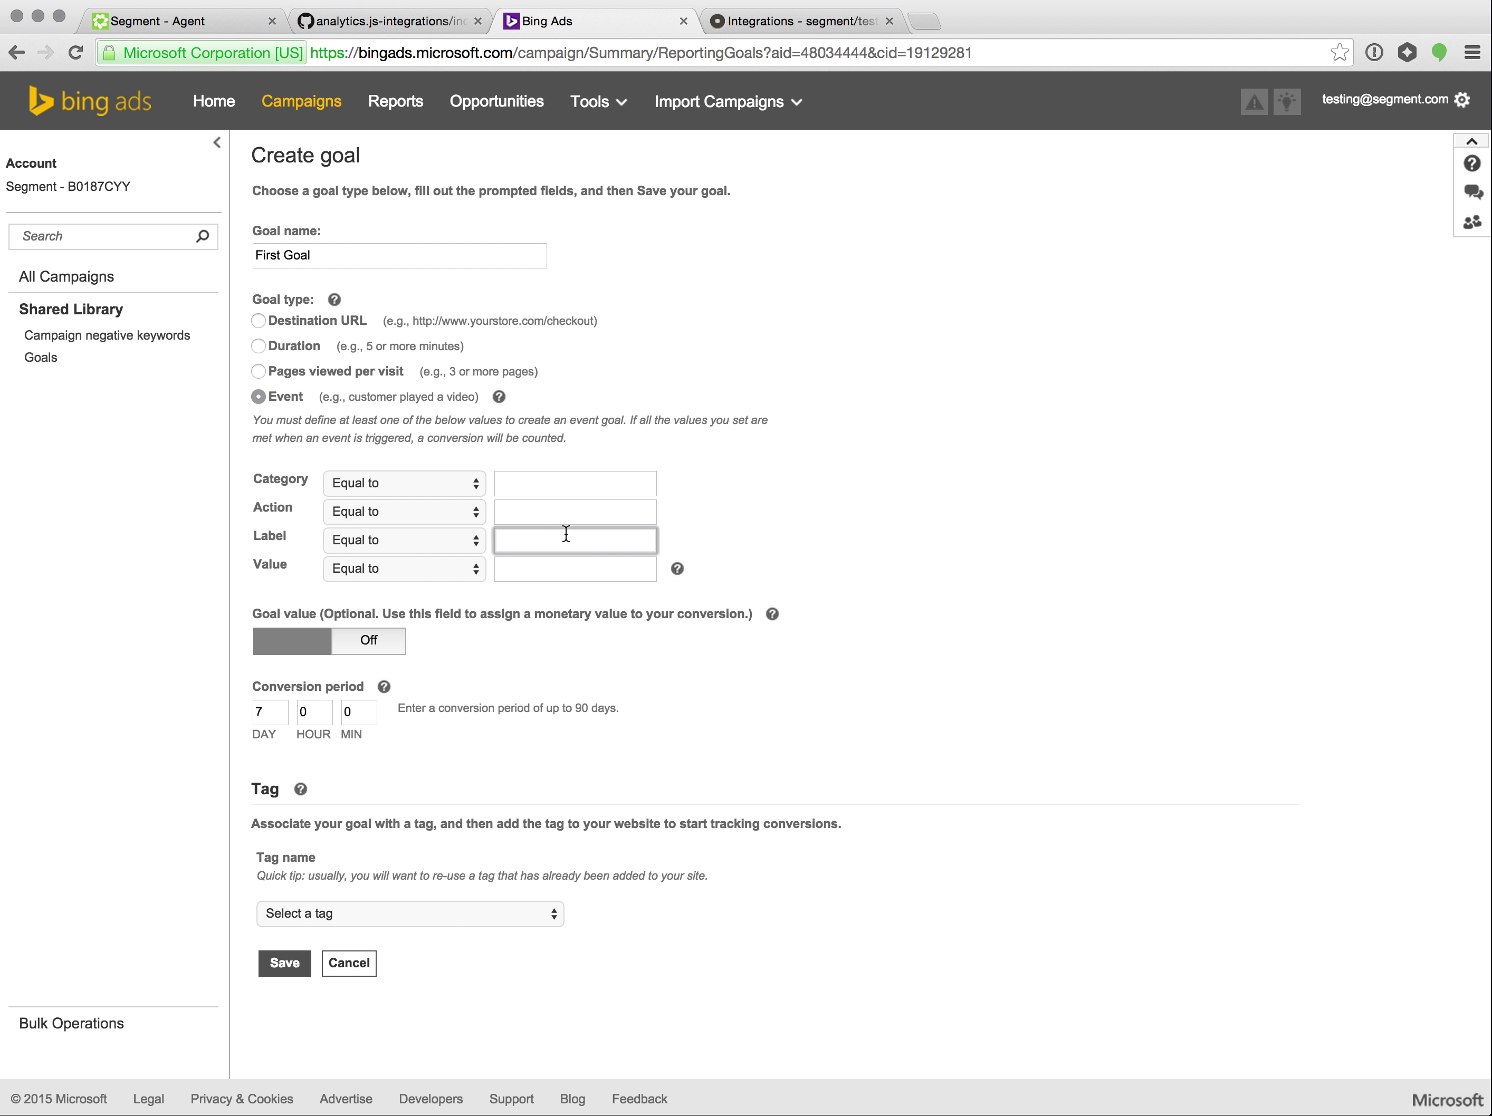
double_click(270, 541)
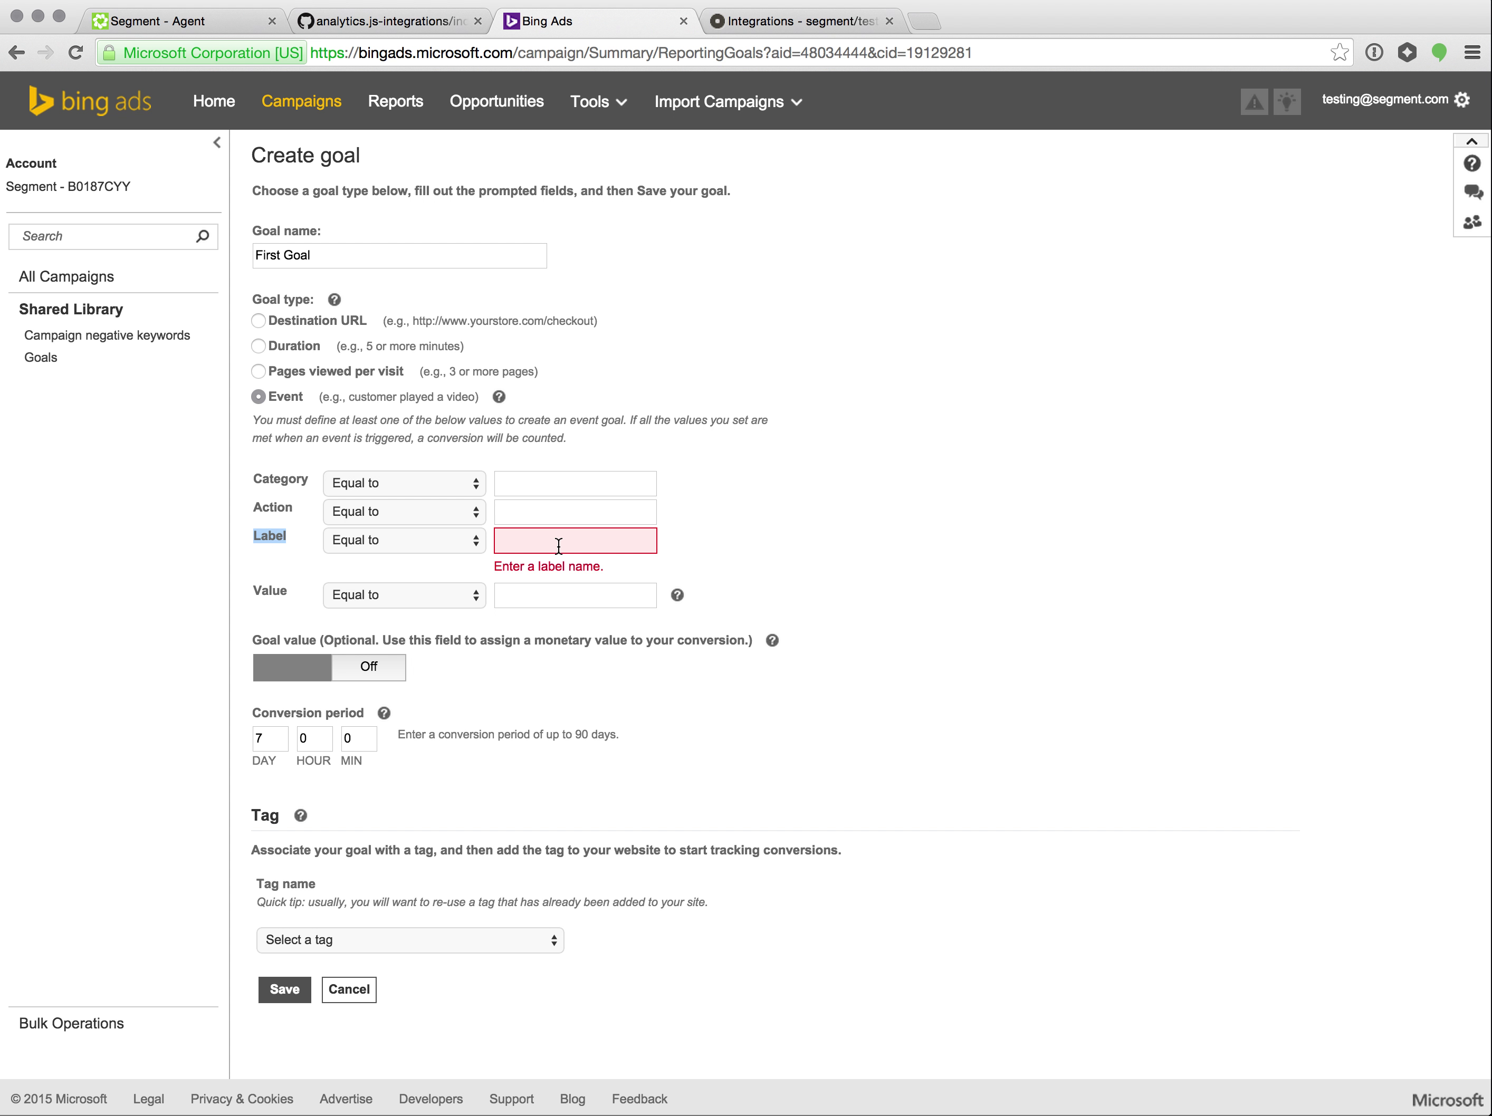
double_click(276, 595)
double_click(281, 478)
click(386, 544)
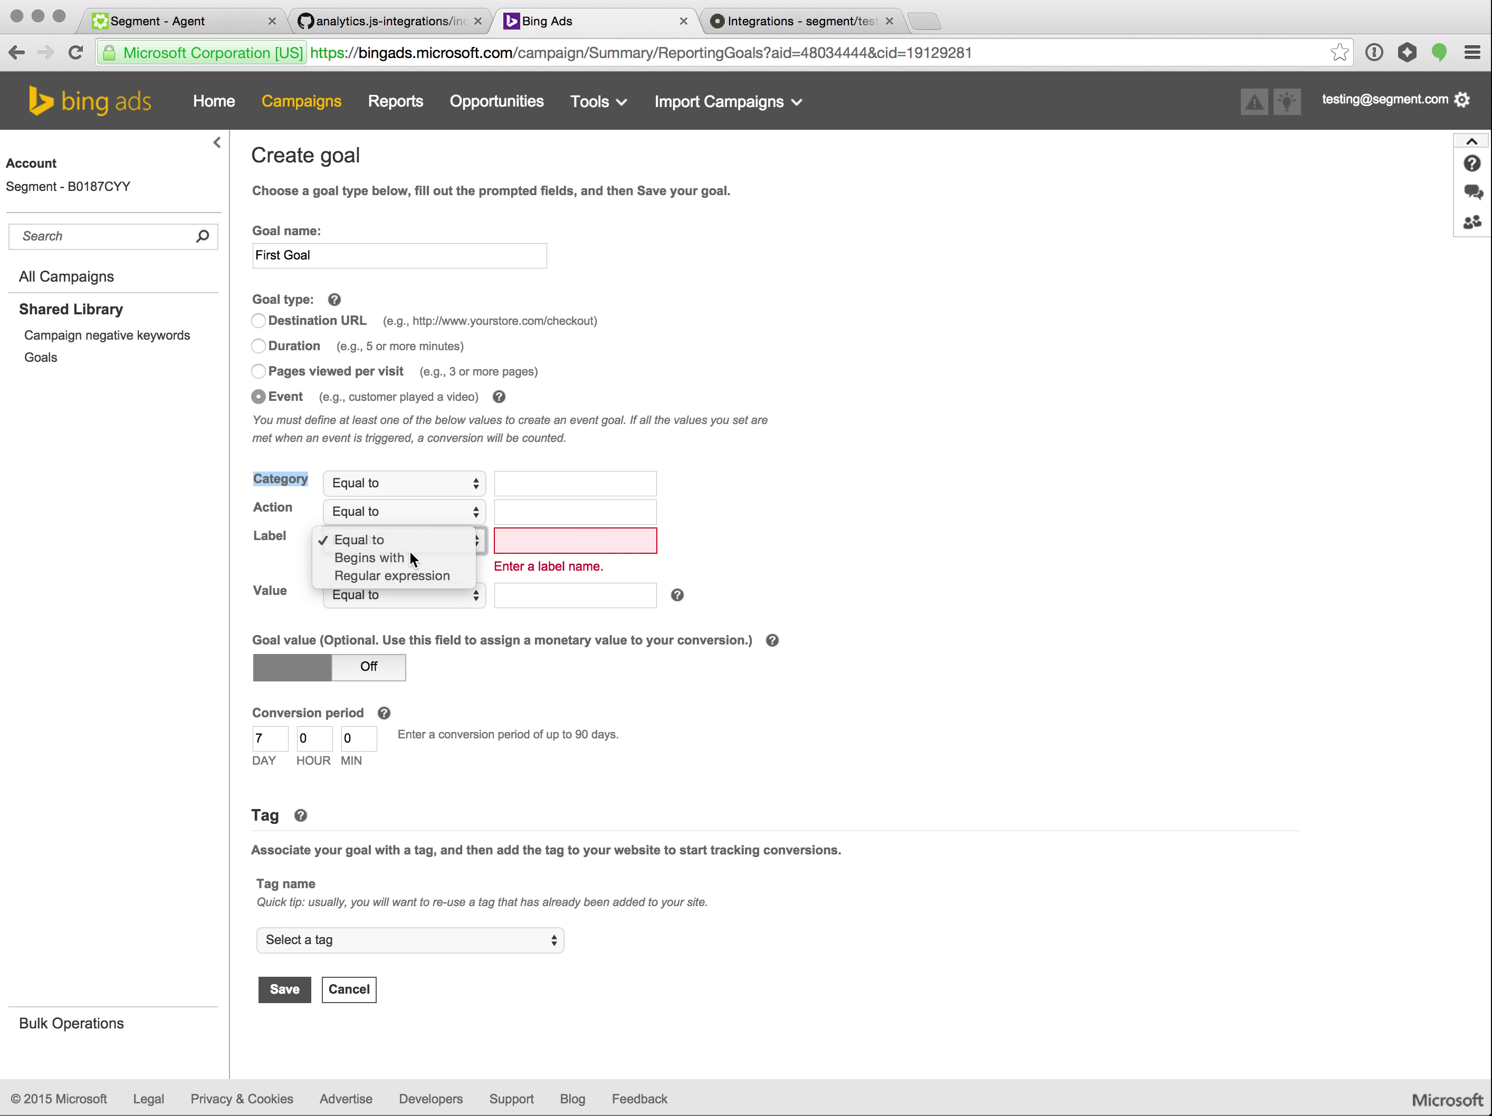
click(386, 558)
click(592, 540)
text(Completed)
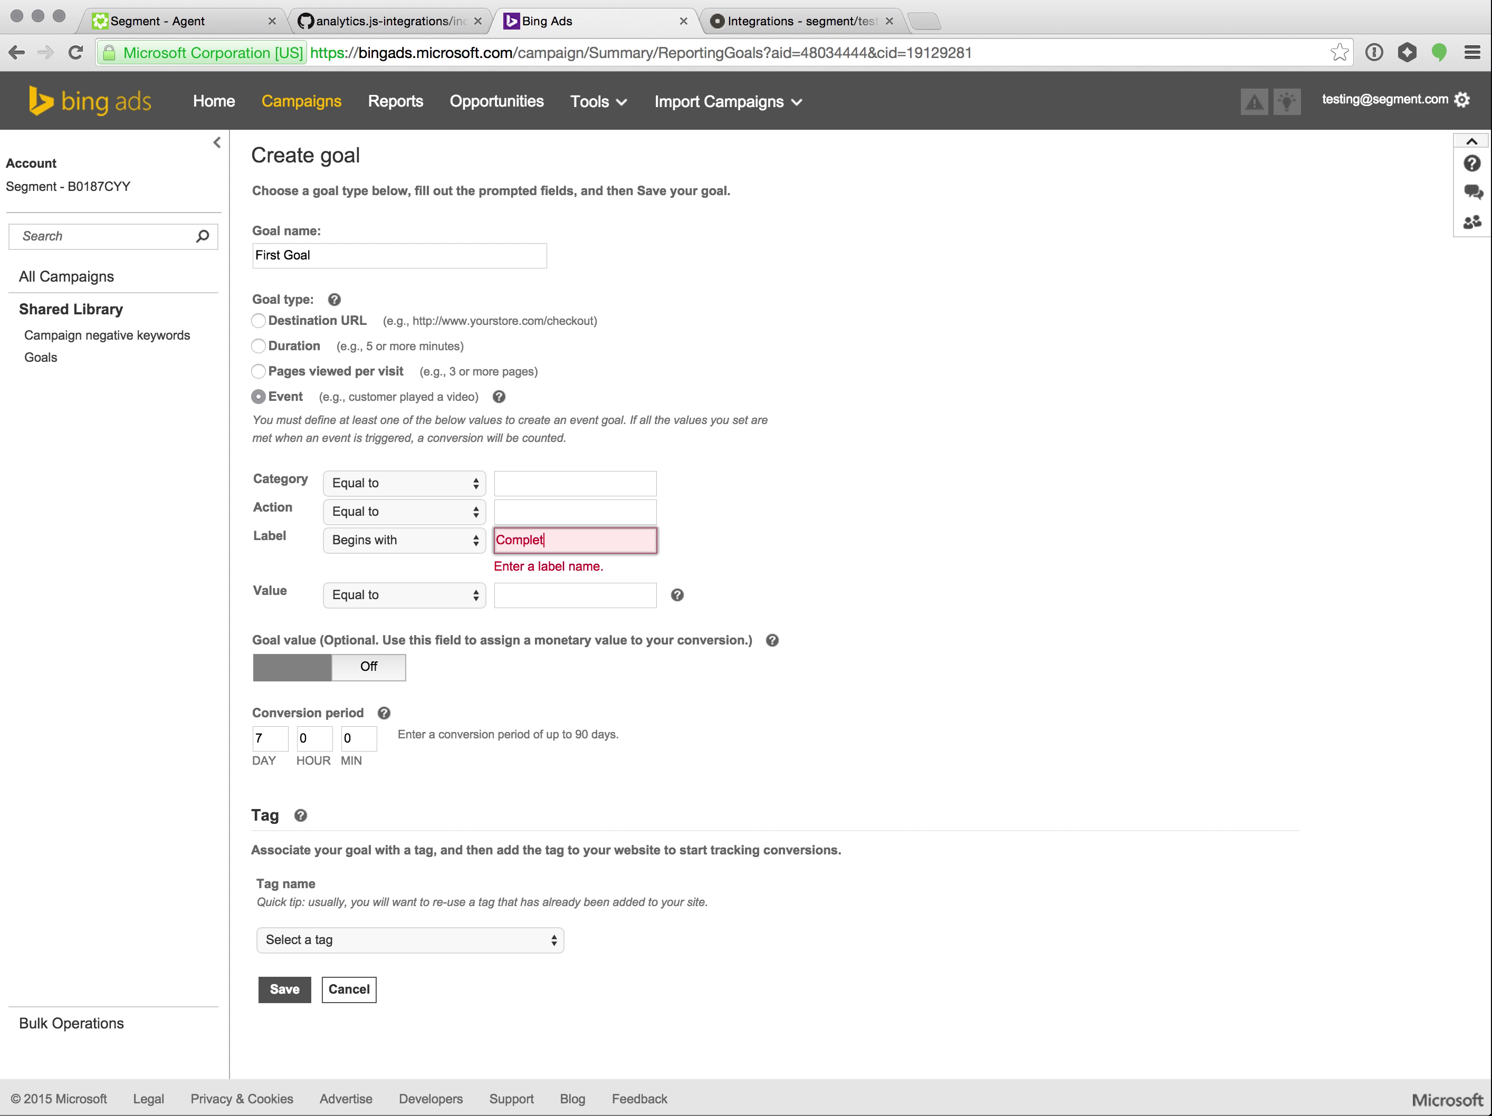
click(424, 541)
click(414, 522)
click(592, 539)
text(Order)
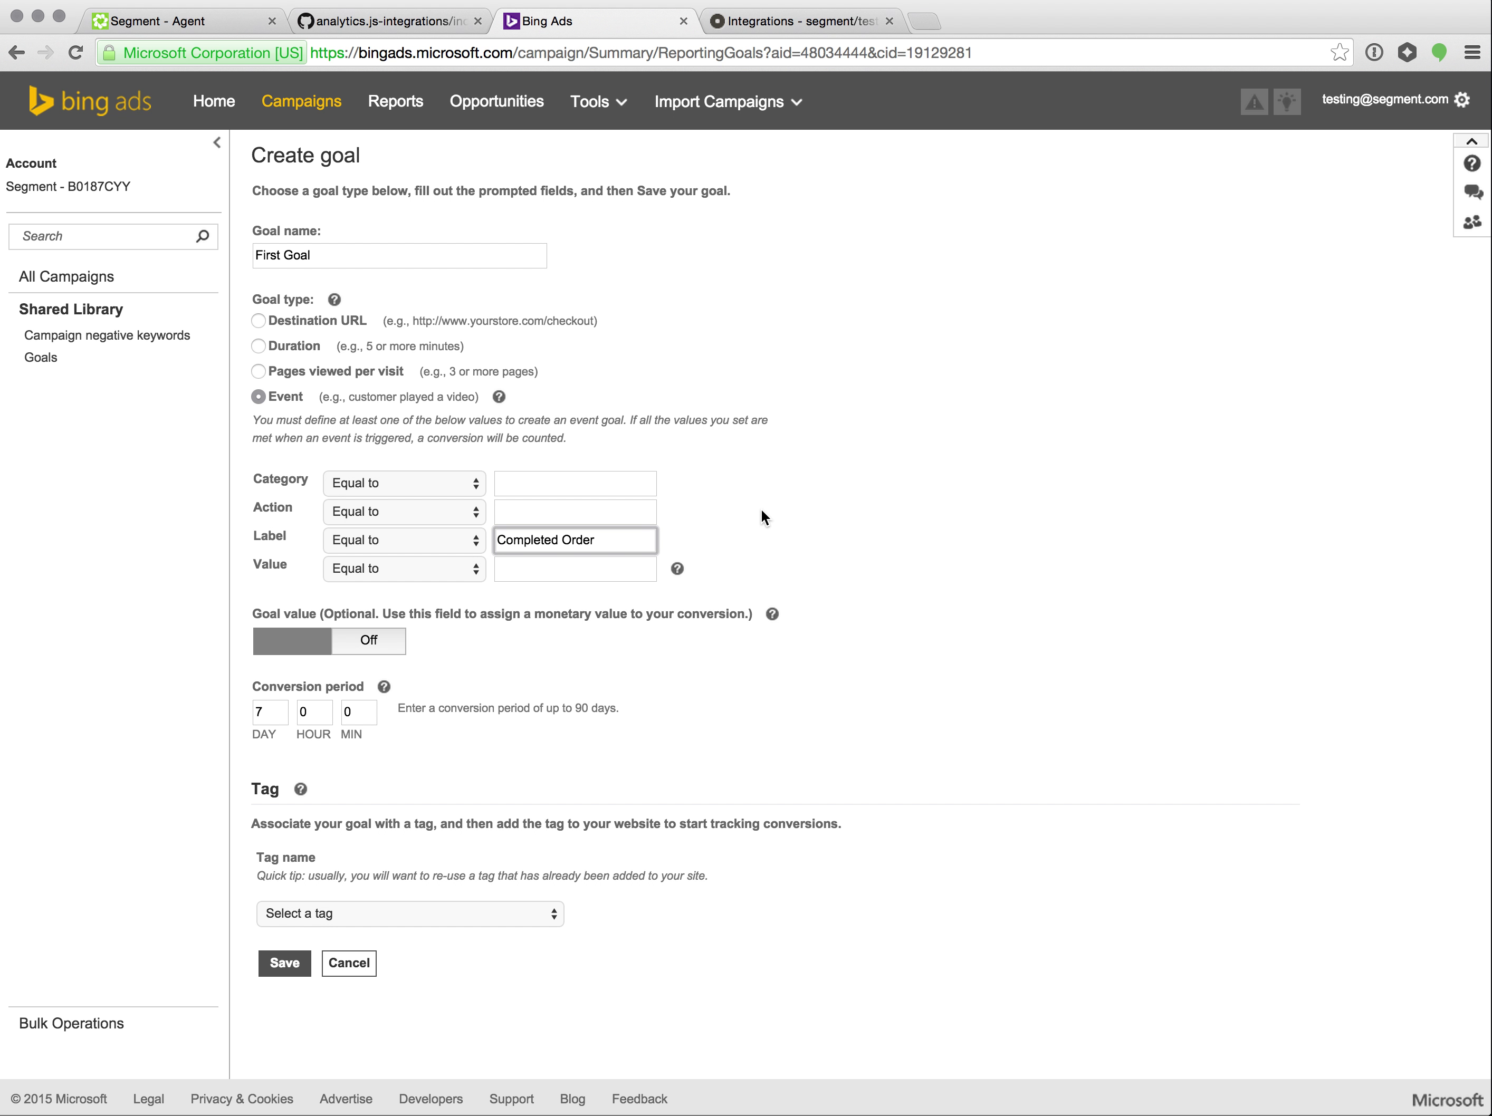
- Set First Goal's Value condition to Greater than 10
click(566, 571)
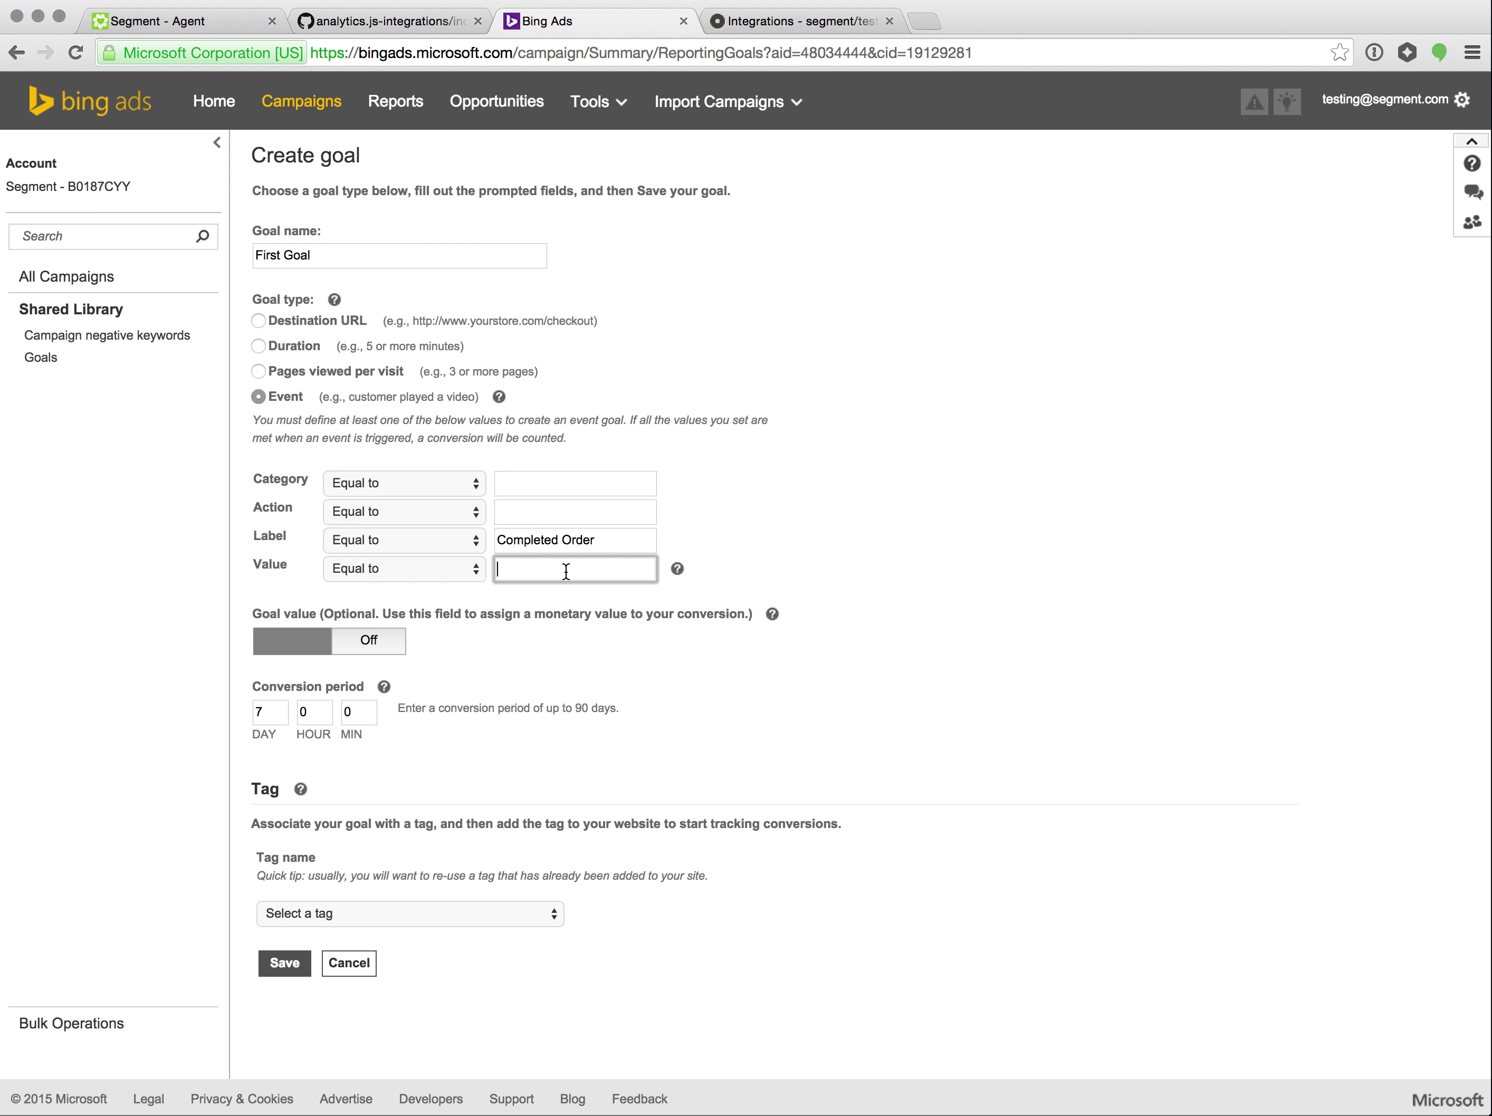
click(418, 568)
click(378, 590)
click(545, 567)
text(10)
click(719, 571)
- Draft analytics.track('Completed Order', {revenue: 12}) in the browser's developer console as an example call, leave it unexecuted and close the console
key(super+alt+j)
text(ana)
key(super+k)
text(l)
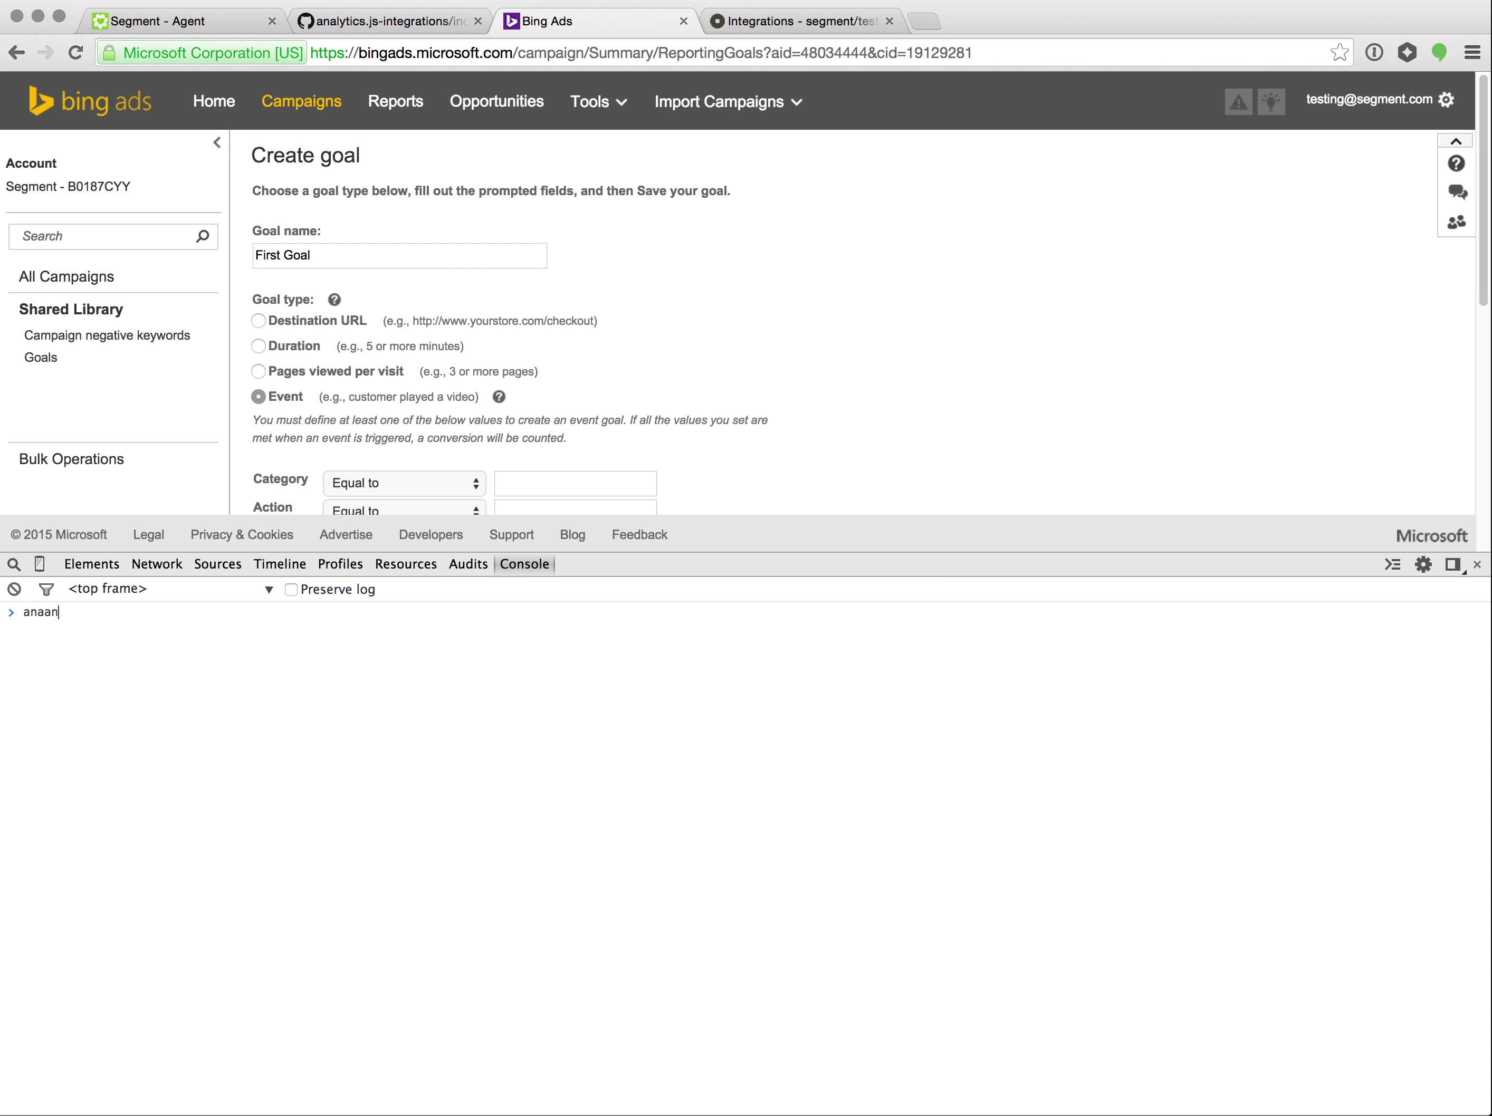
text(ytics.track('Completed Order')
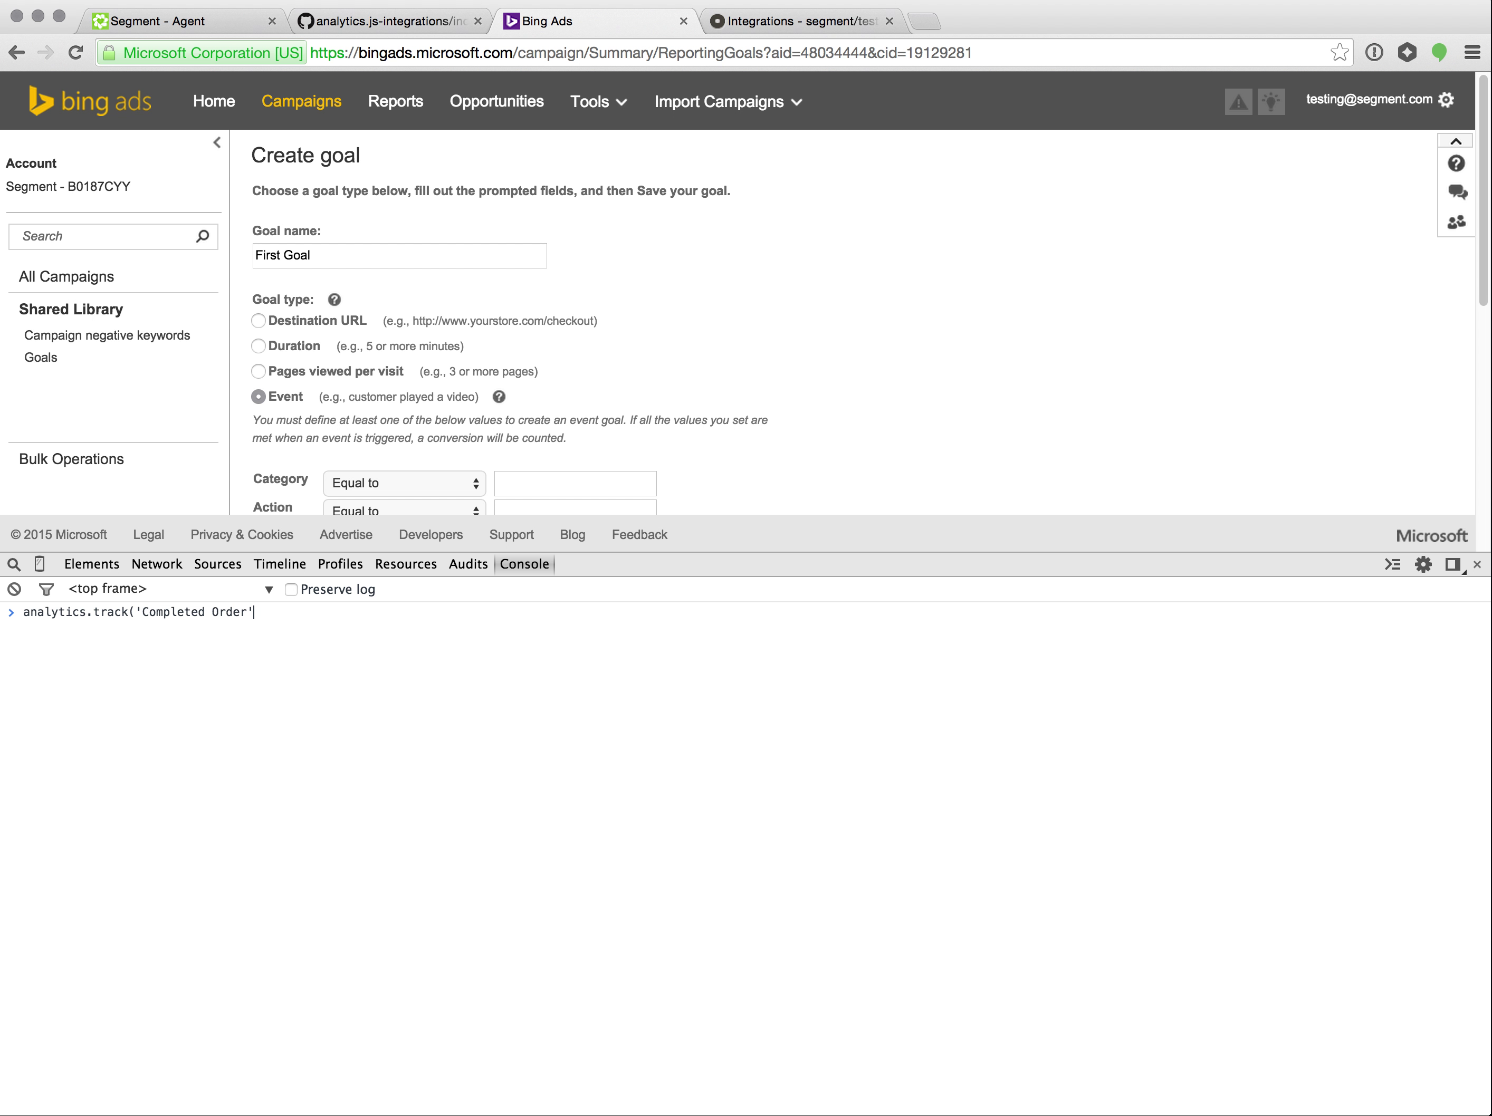
text(, {revenue: 12}))
scroll(703, 447, down, 3)
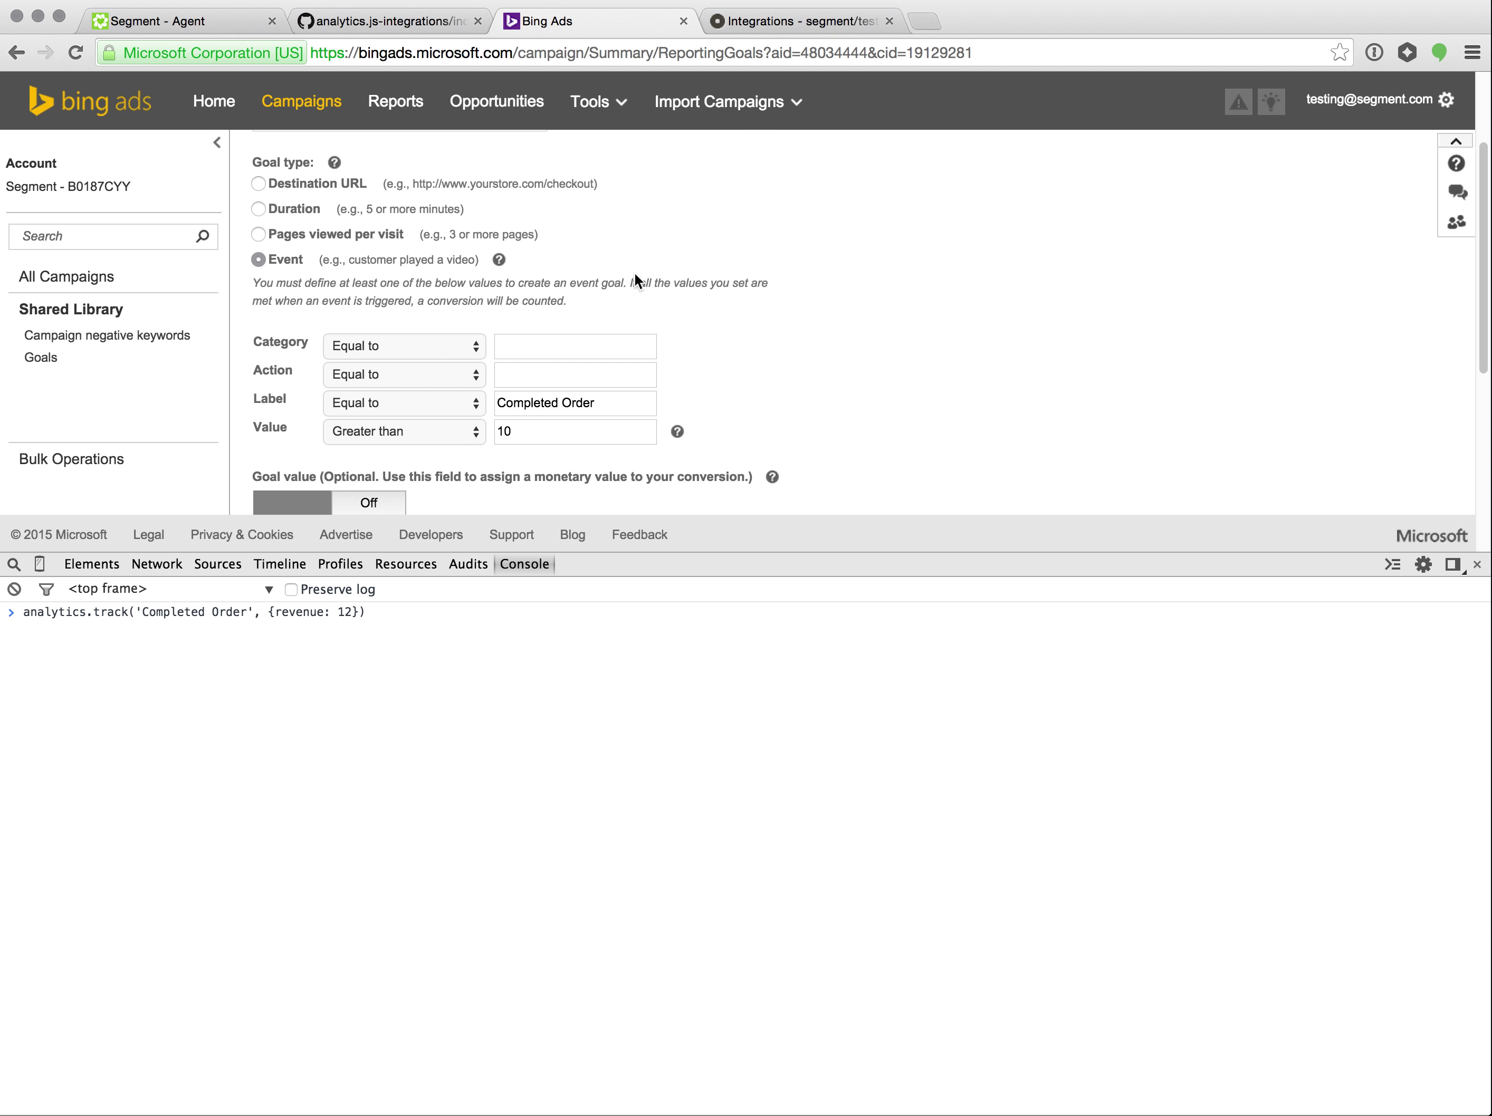
scroll(664, 368, up, 3)
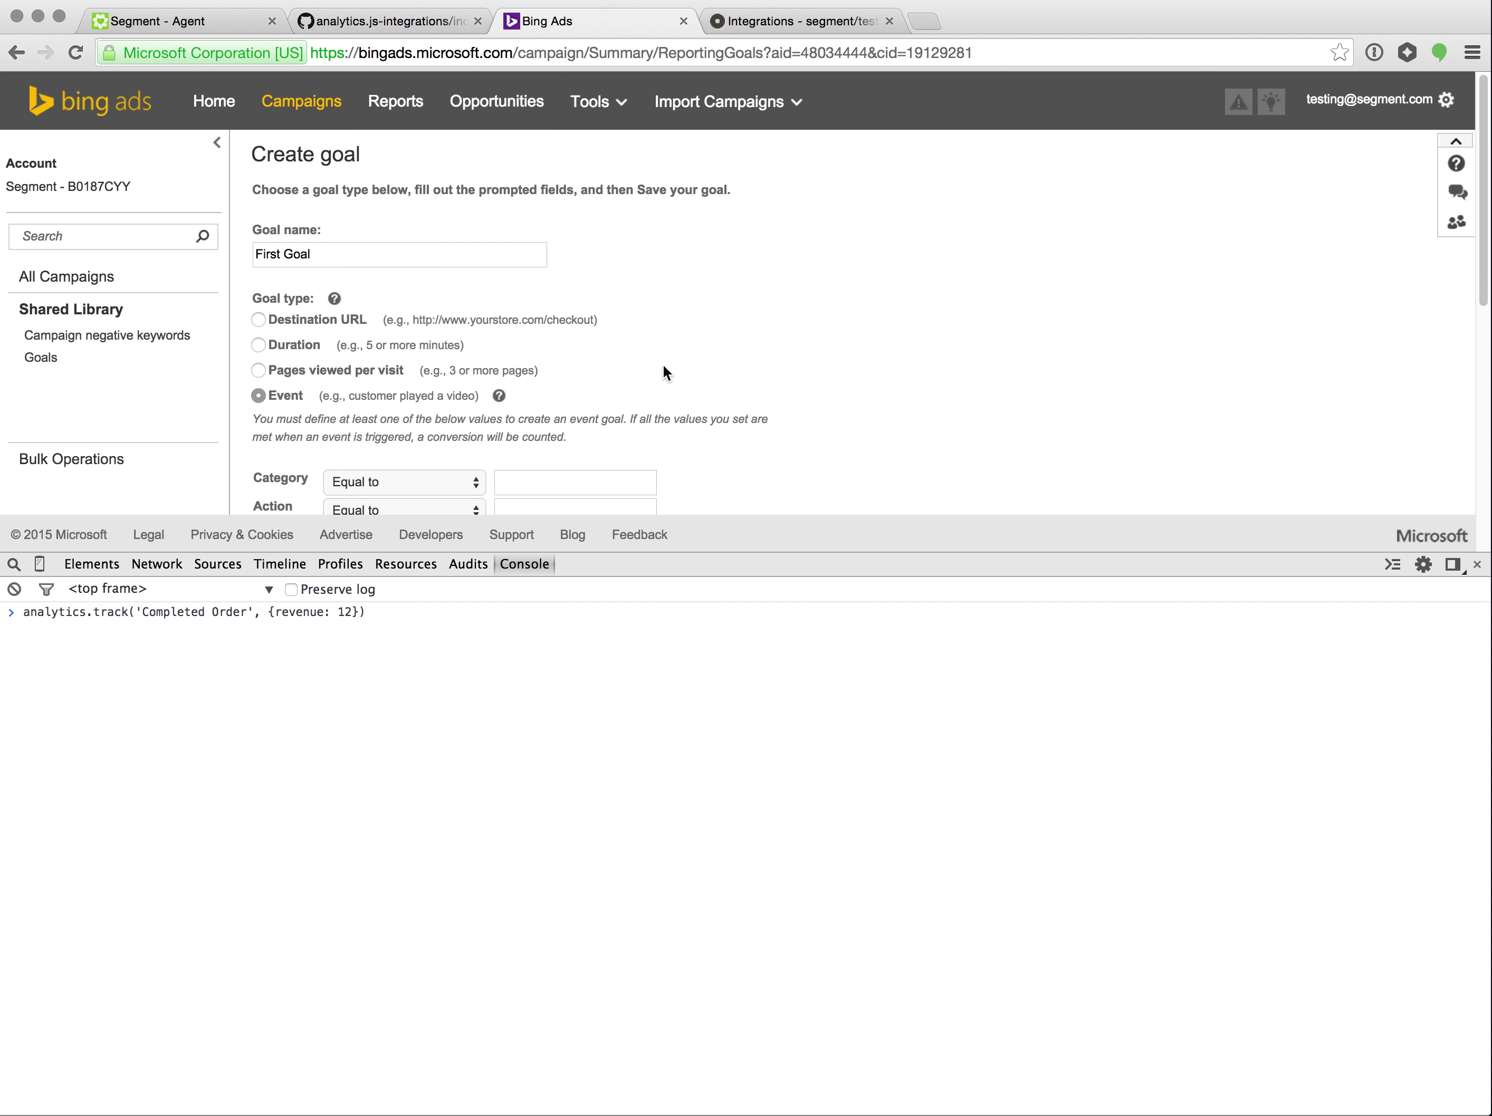
click(1477, 565)
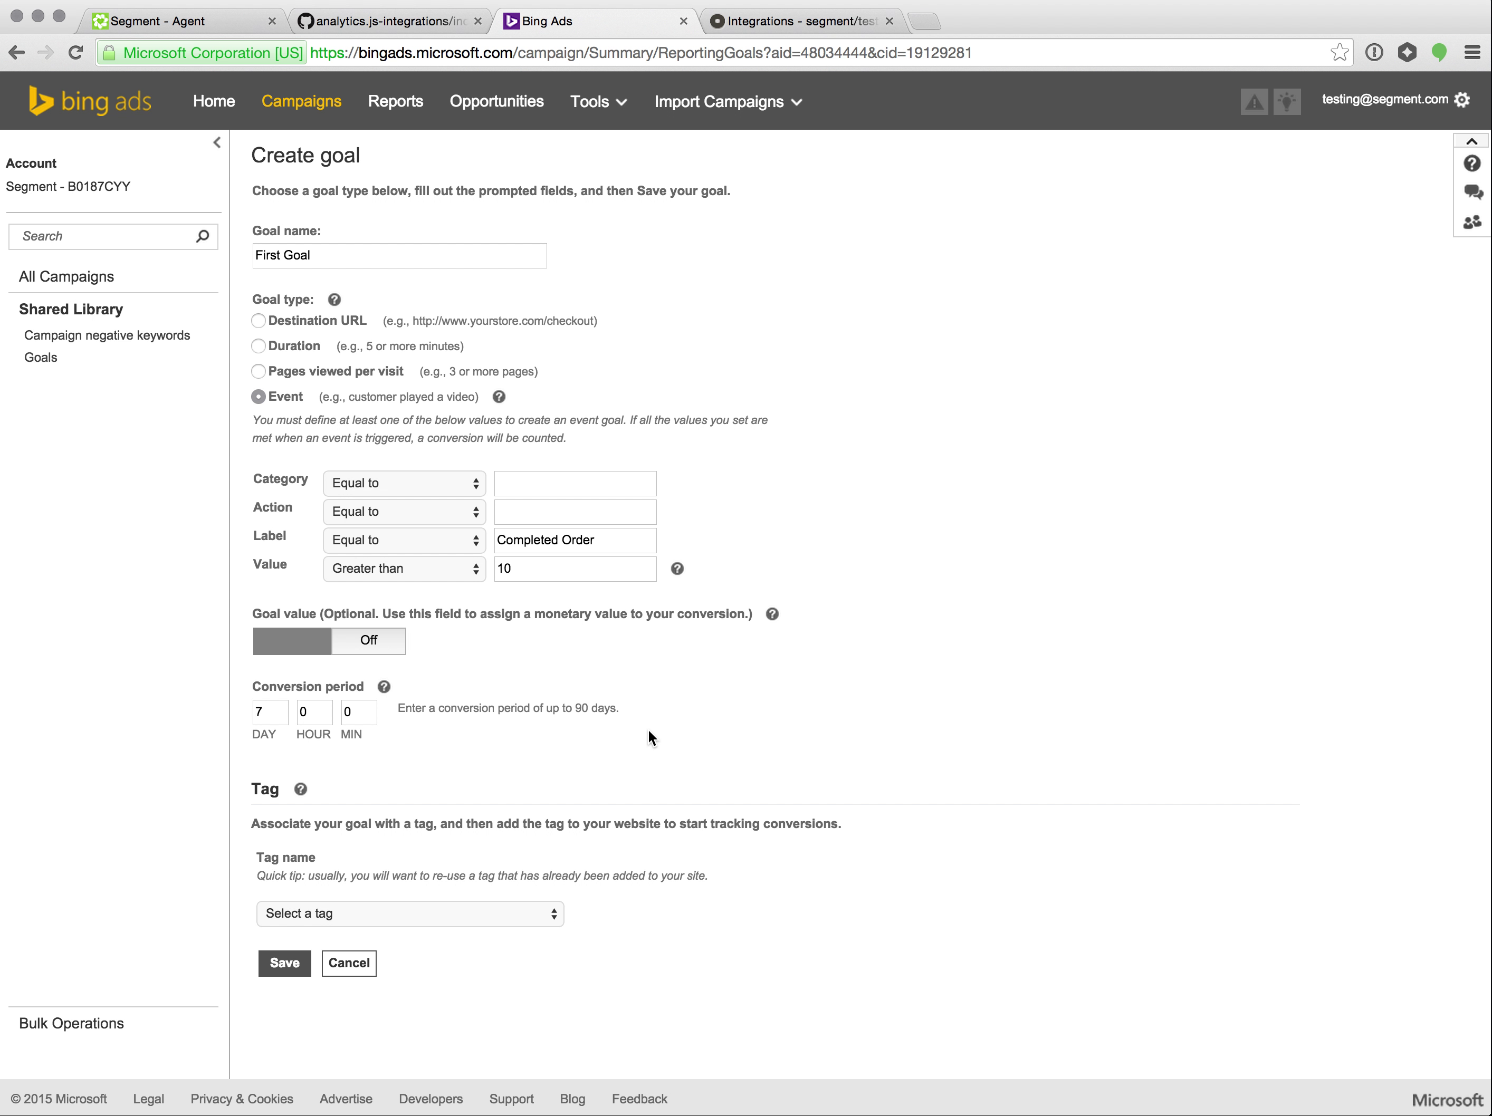
- Create a tag named Segment Tag with the description "Segment will dynamically load this tag based on its tag id!" and save the goal
click(412, 913)
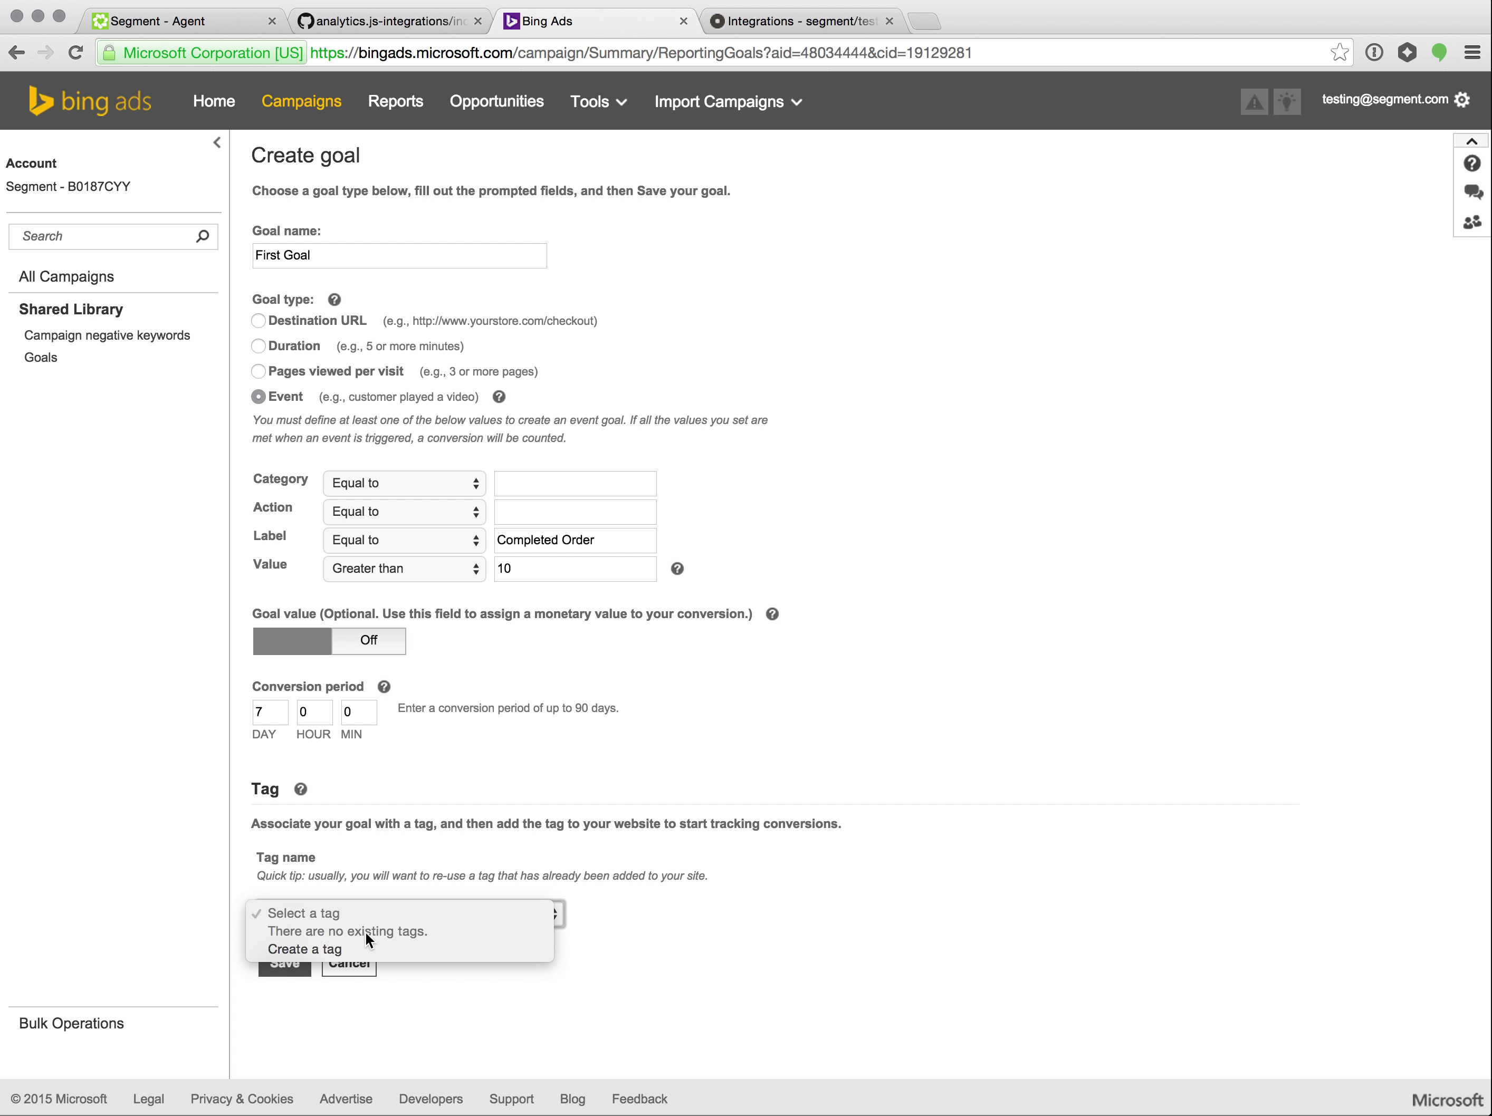
click(304, 948)
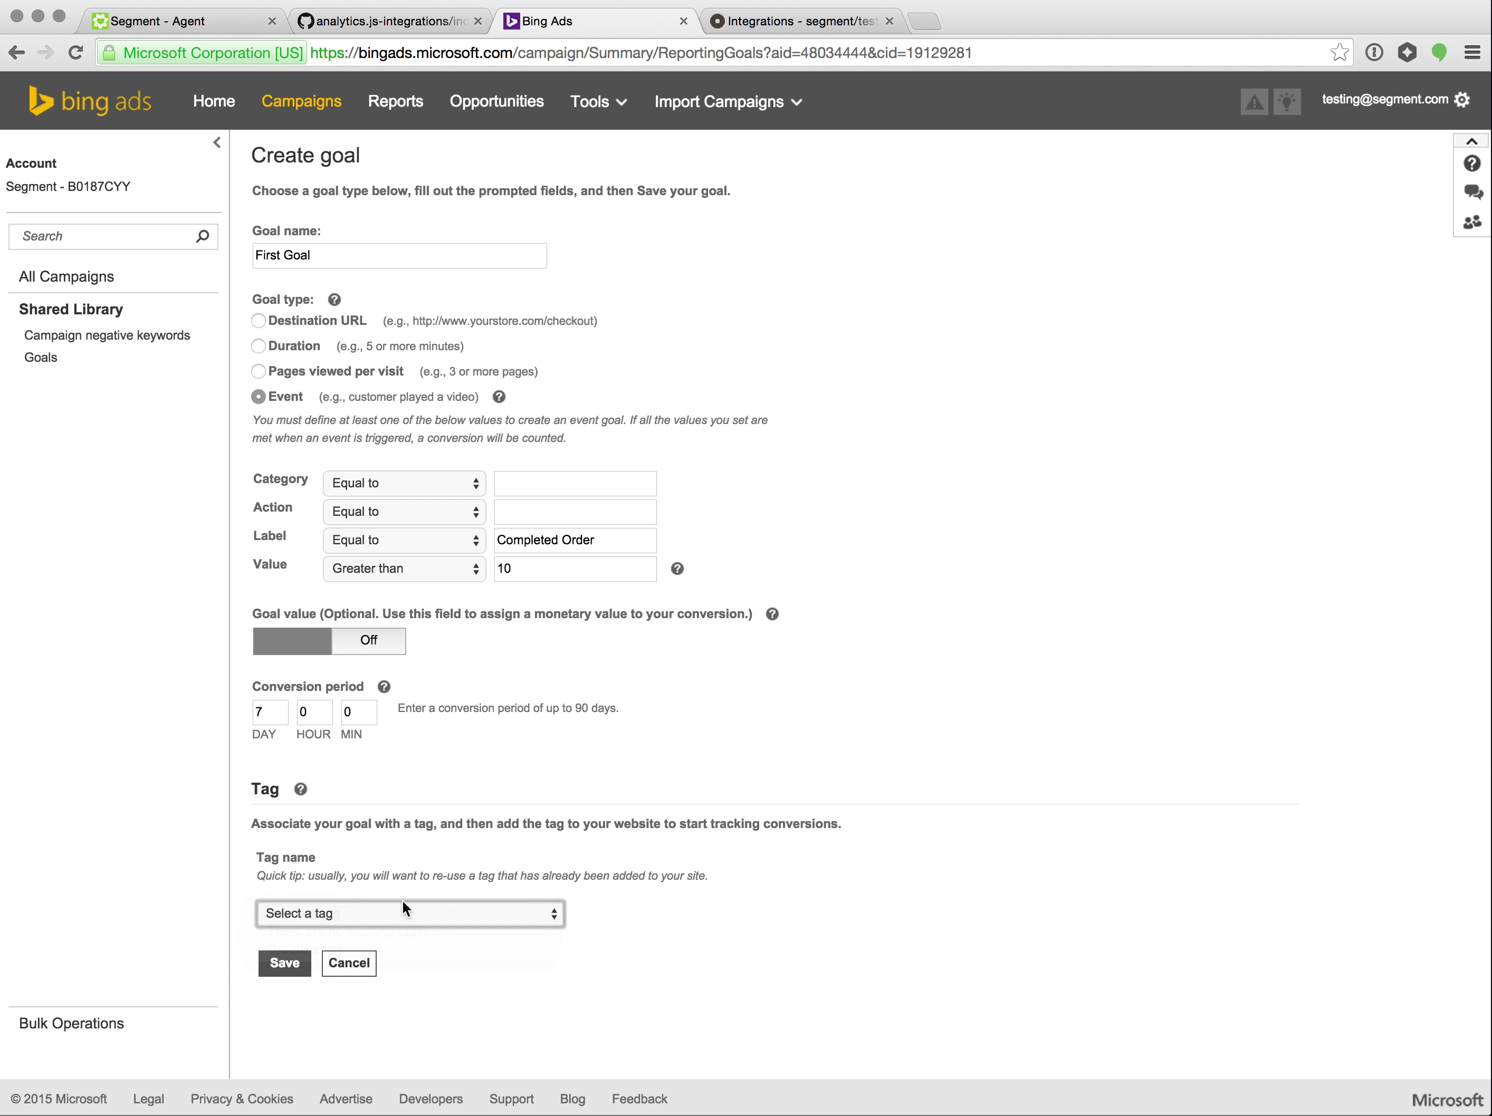
click(456, 910)
text(Segme)
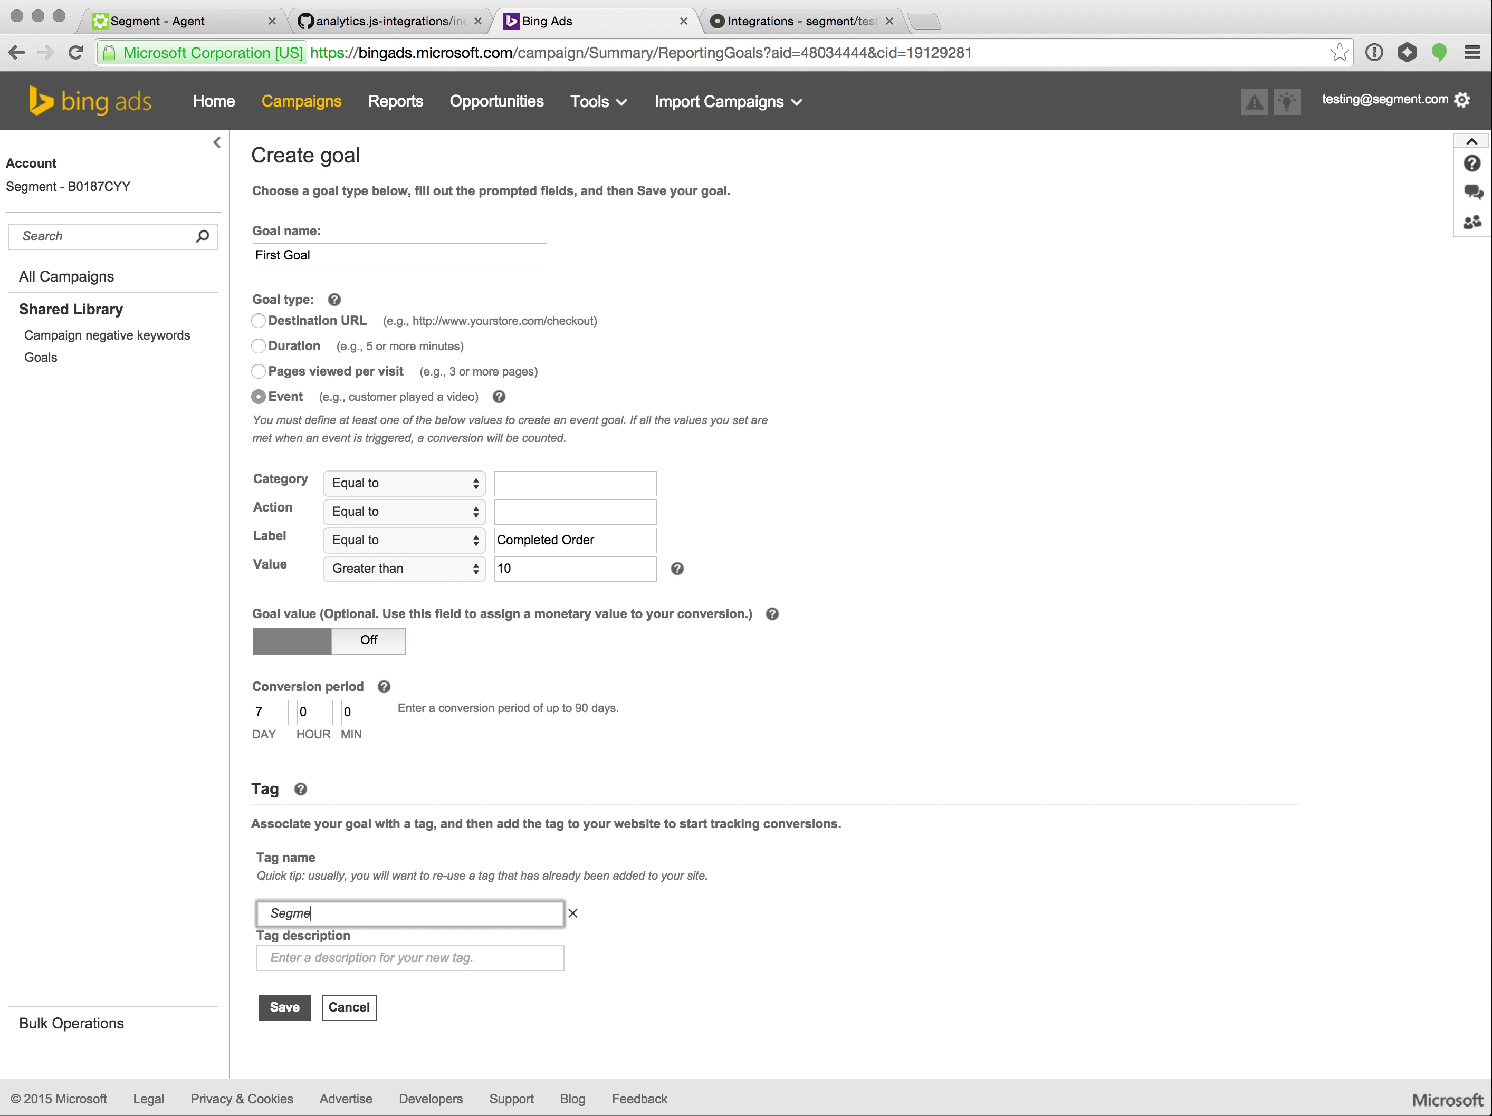
text(nt Tag)
key(Tab)
text(Segment will)
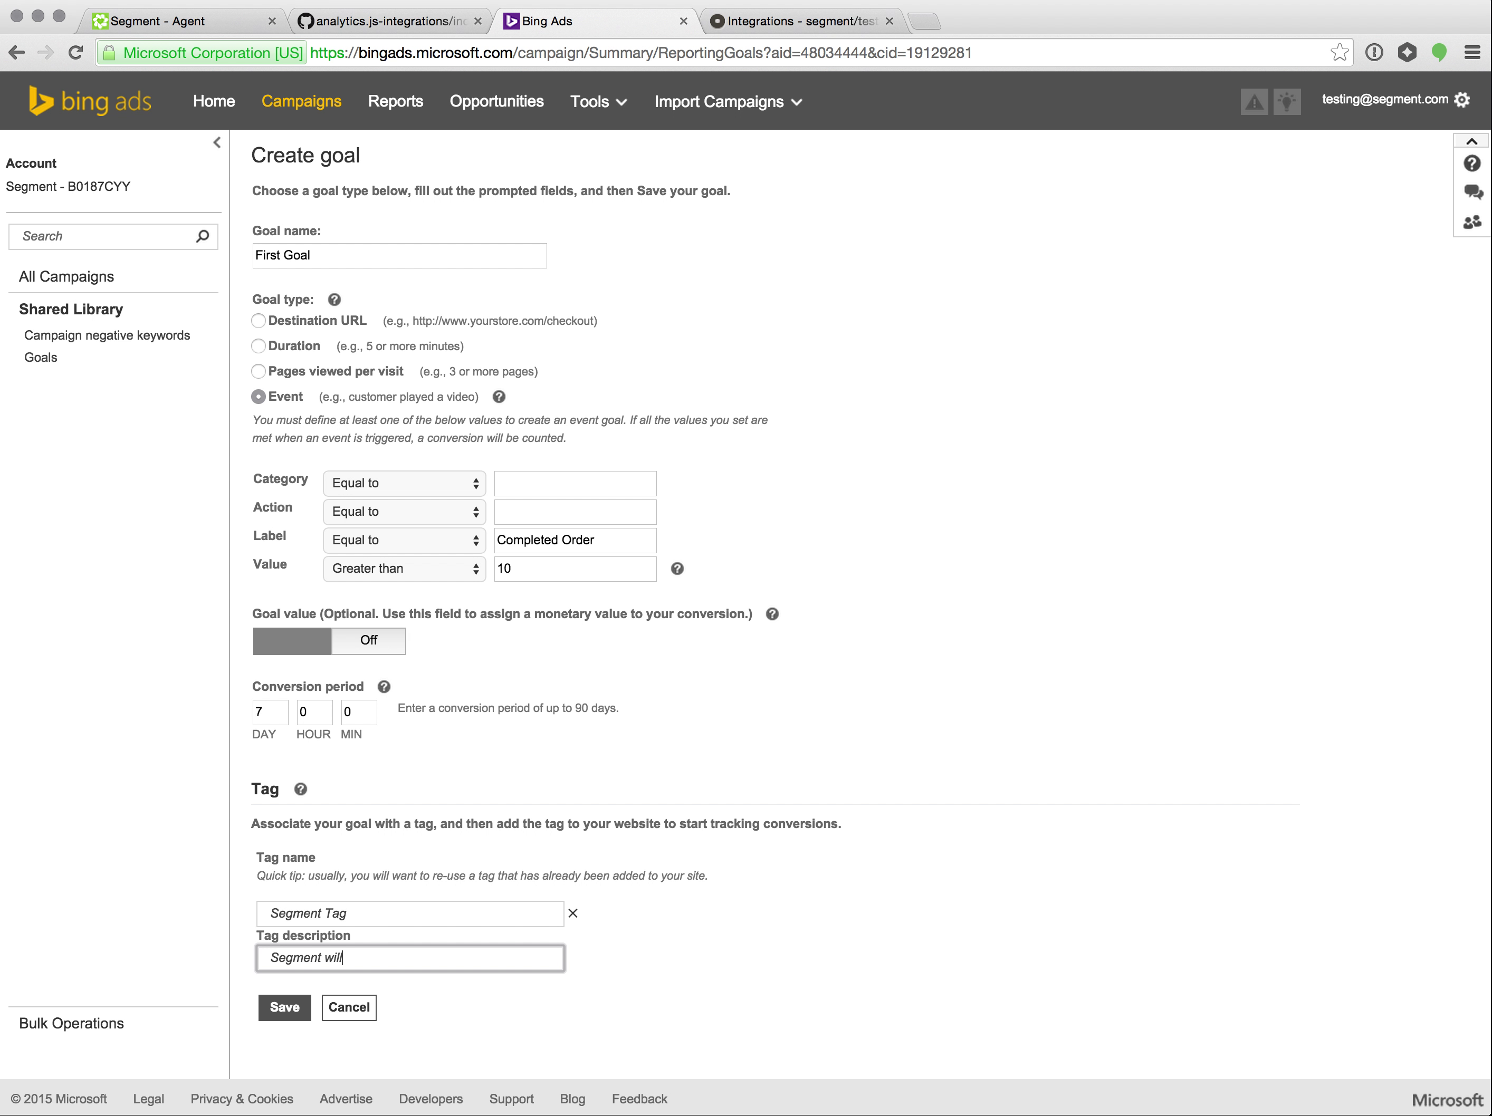
text( dynamically load this tag based on )
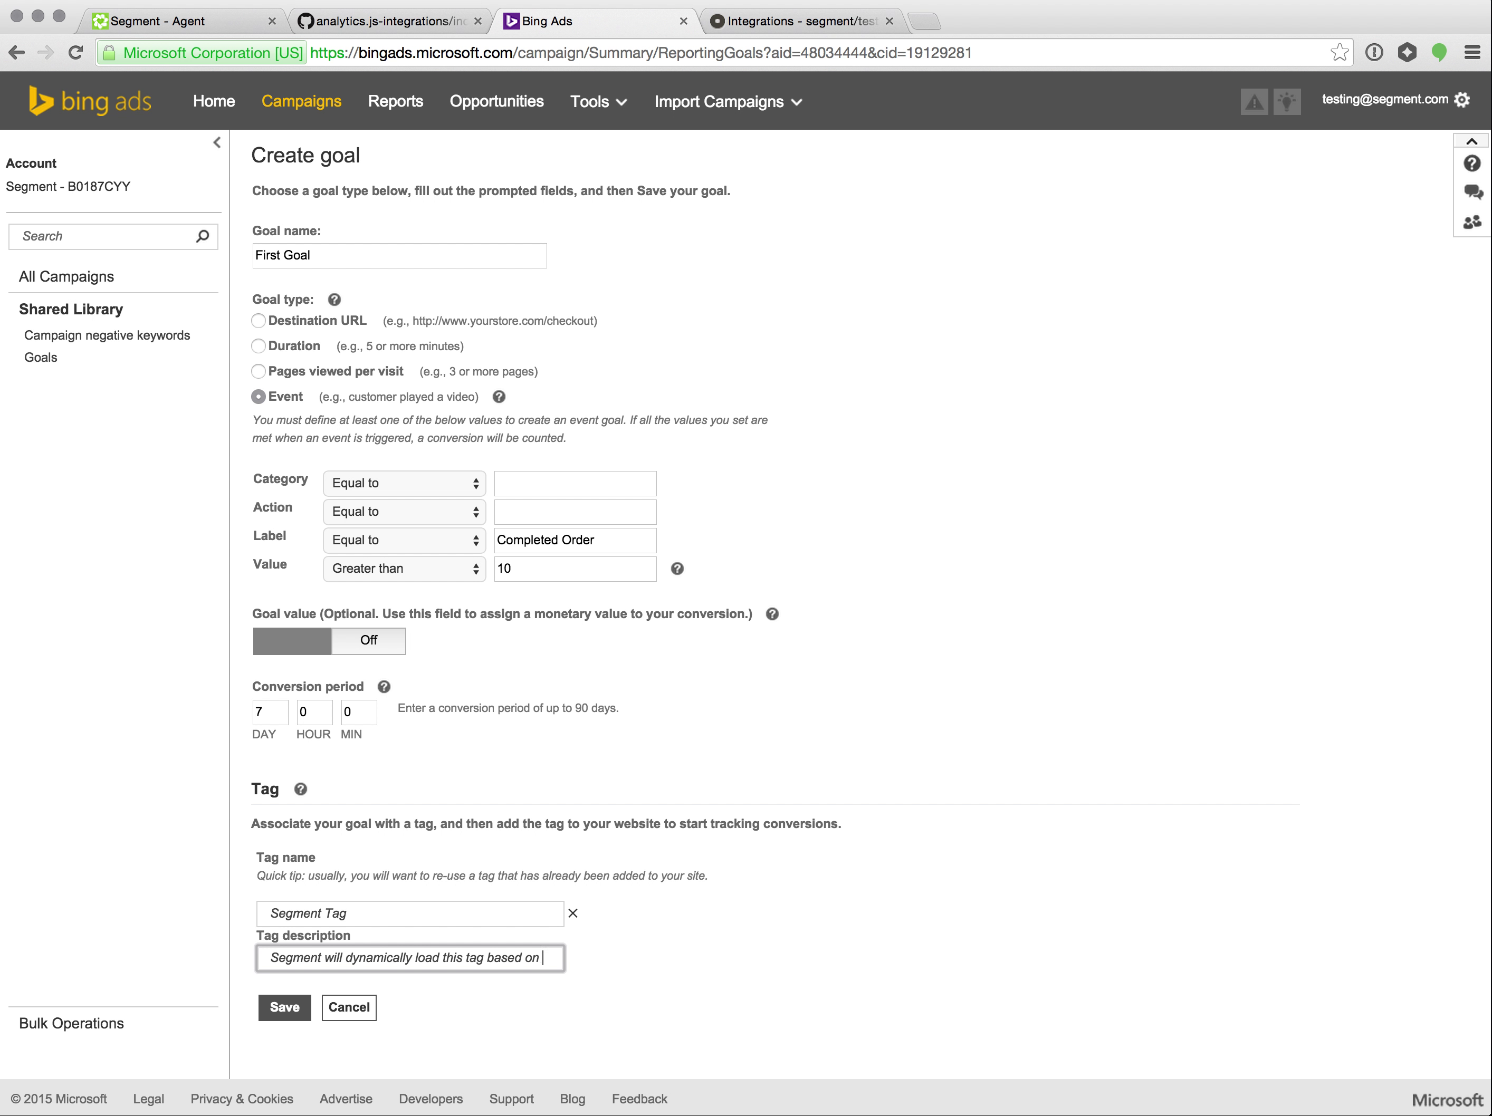
text(its tag id!)
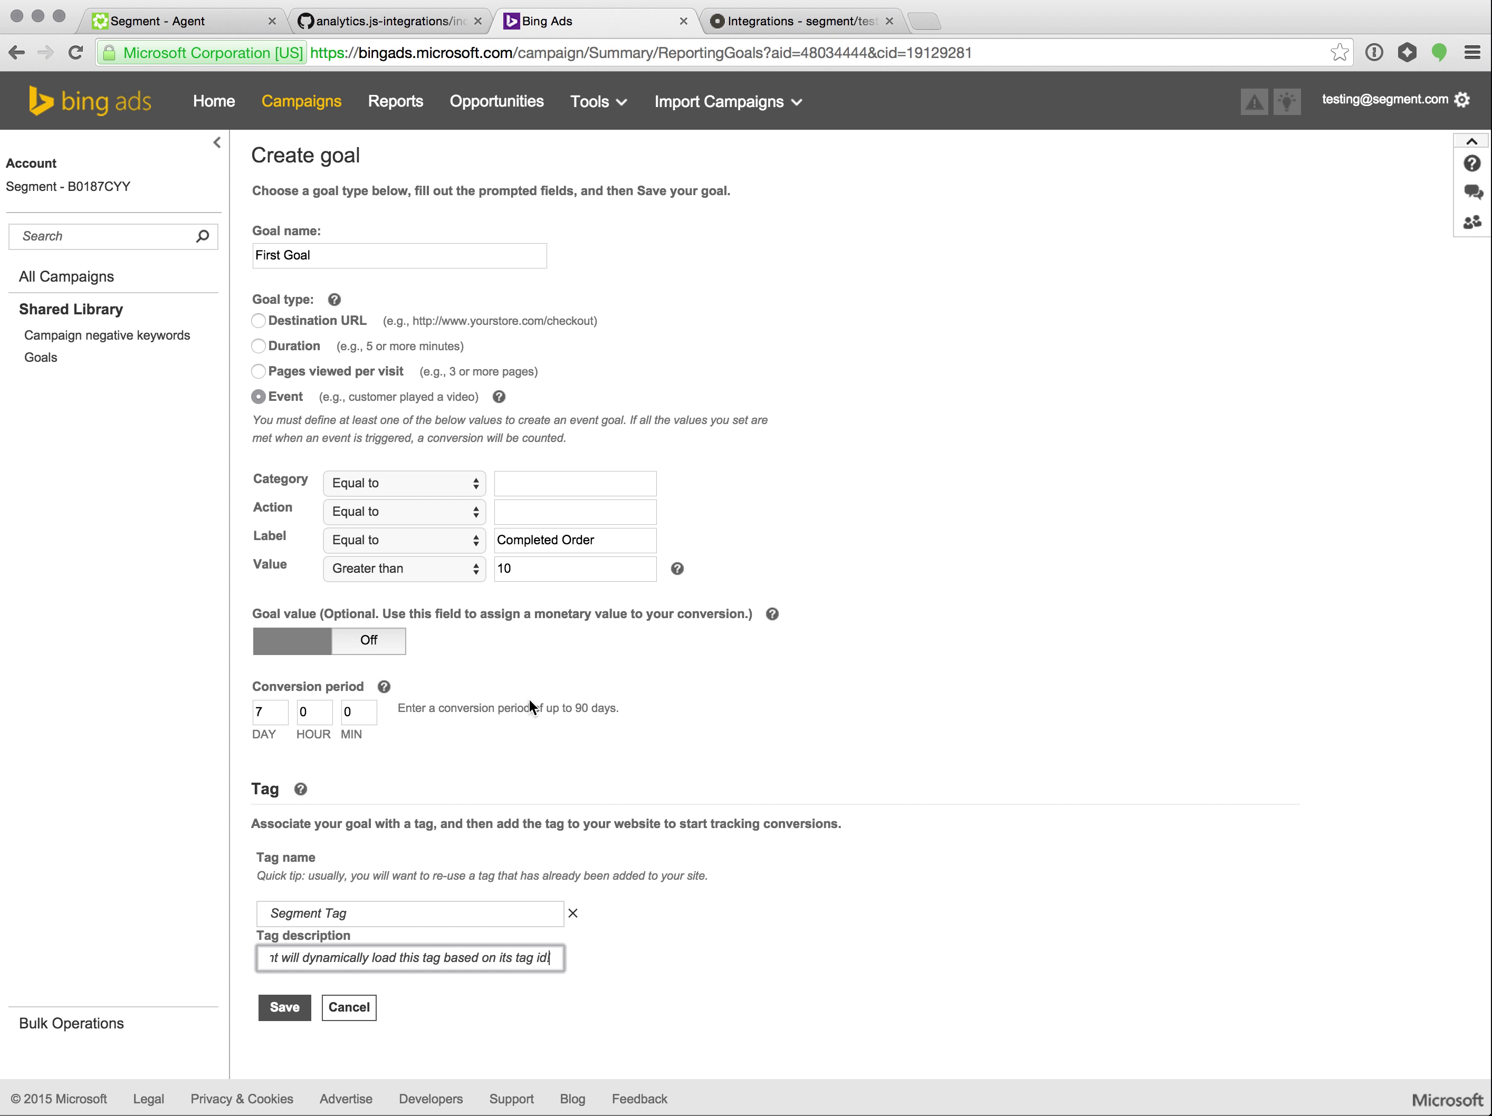
click(287, 1011)
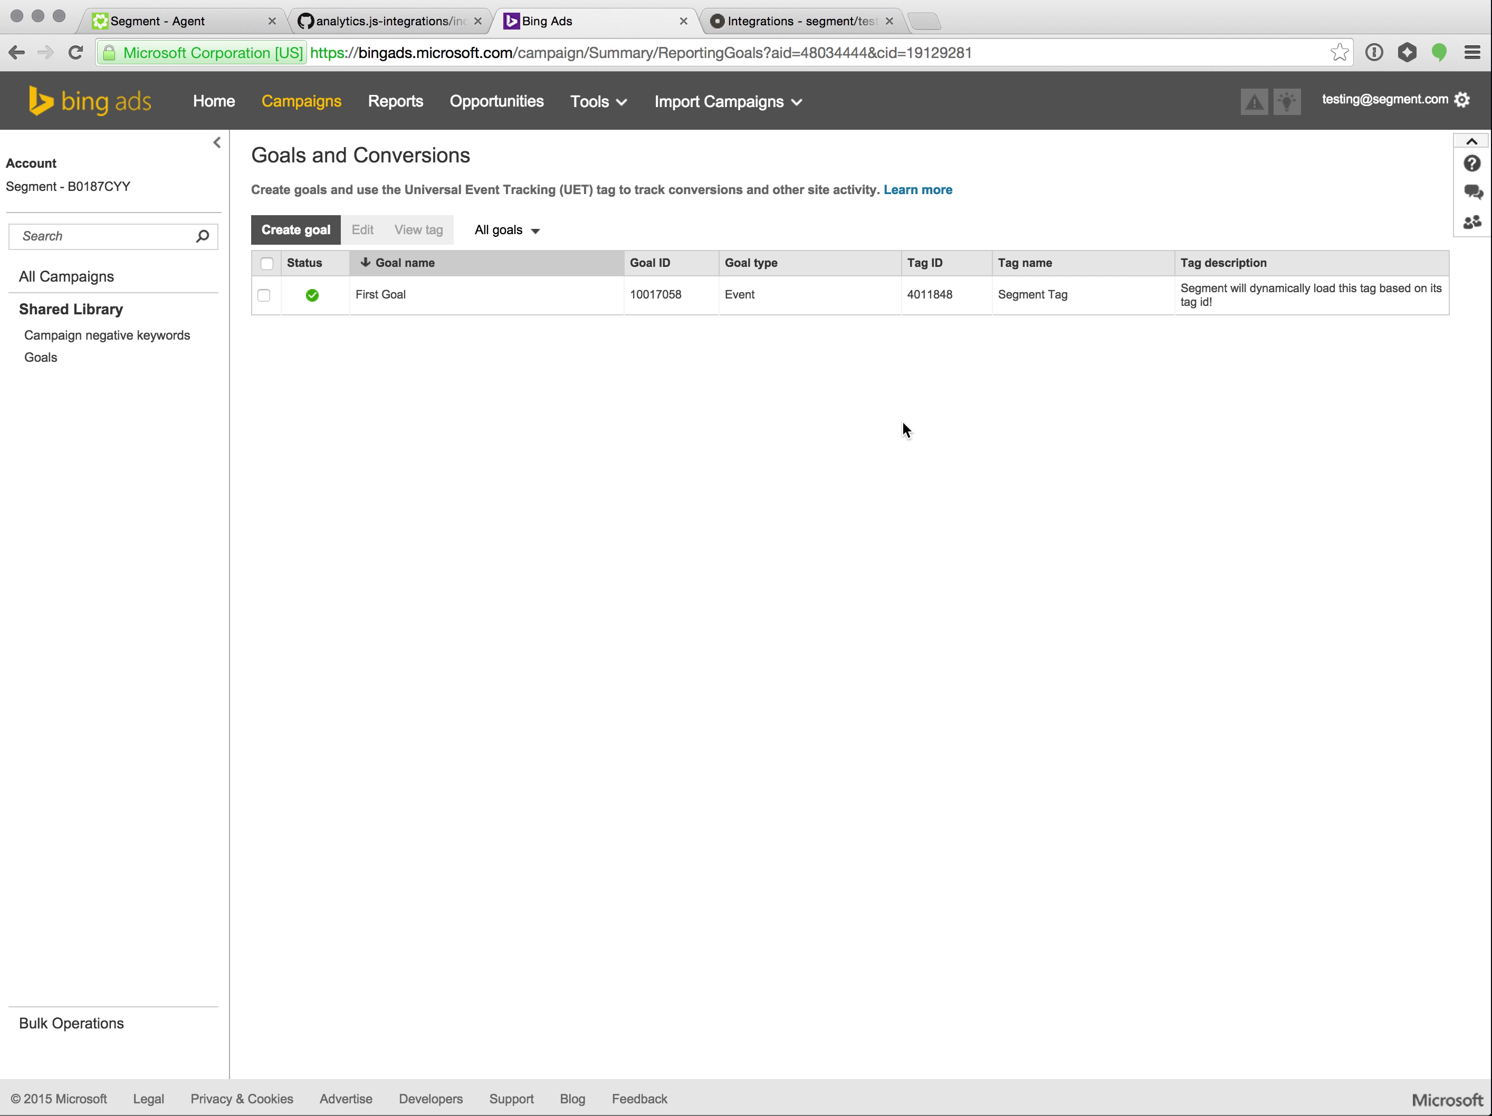
- Copy First Goal's Tag ID 4011848 into the Tag ID field of the Bing Ads integration in Segment
double_click(926, 295)
key(super+c)
key(ctrl+Tab)
click(1096, 378)
key(super+v)
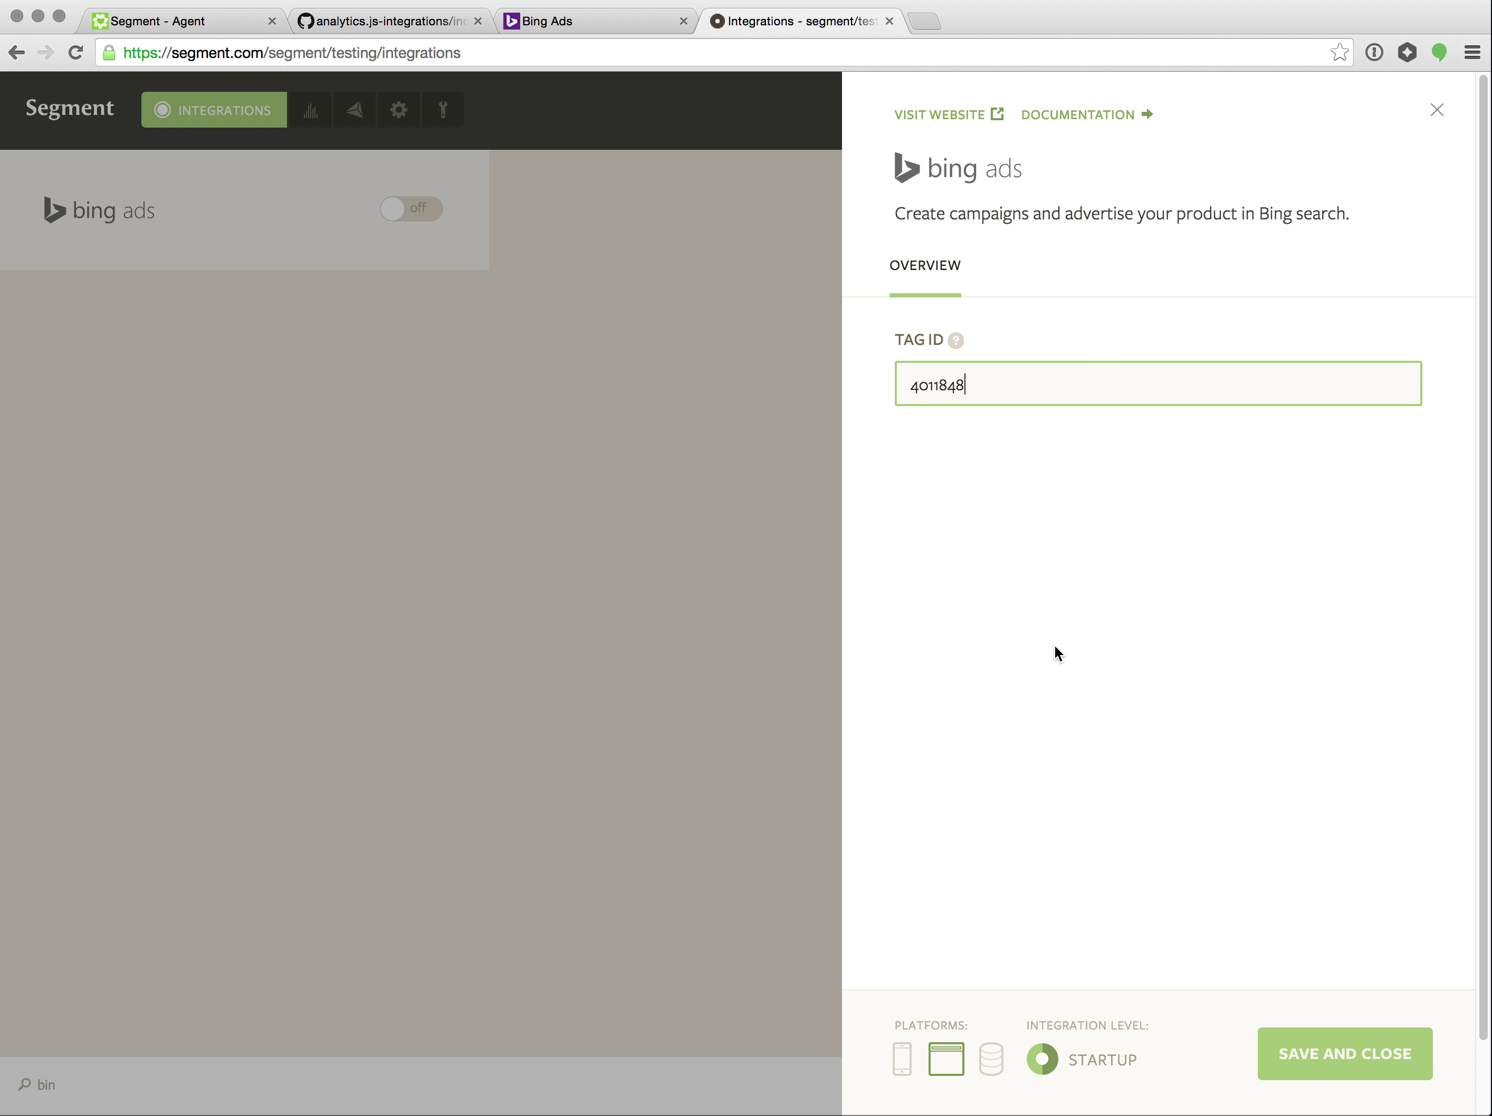
- Return to Bing Ads and set up a new Event goal named Second Goal with the Label equal to Signed Up
key(ctrl+shift+Tab)
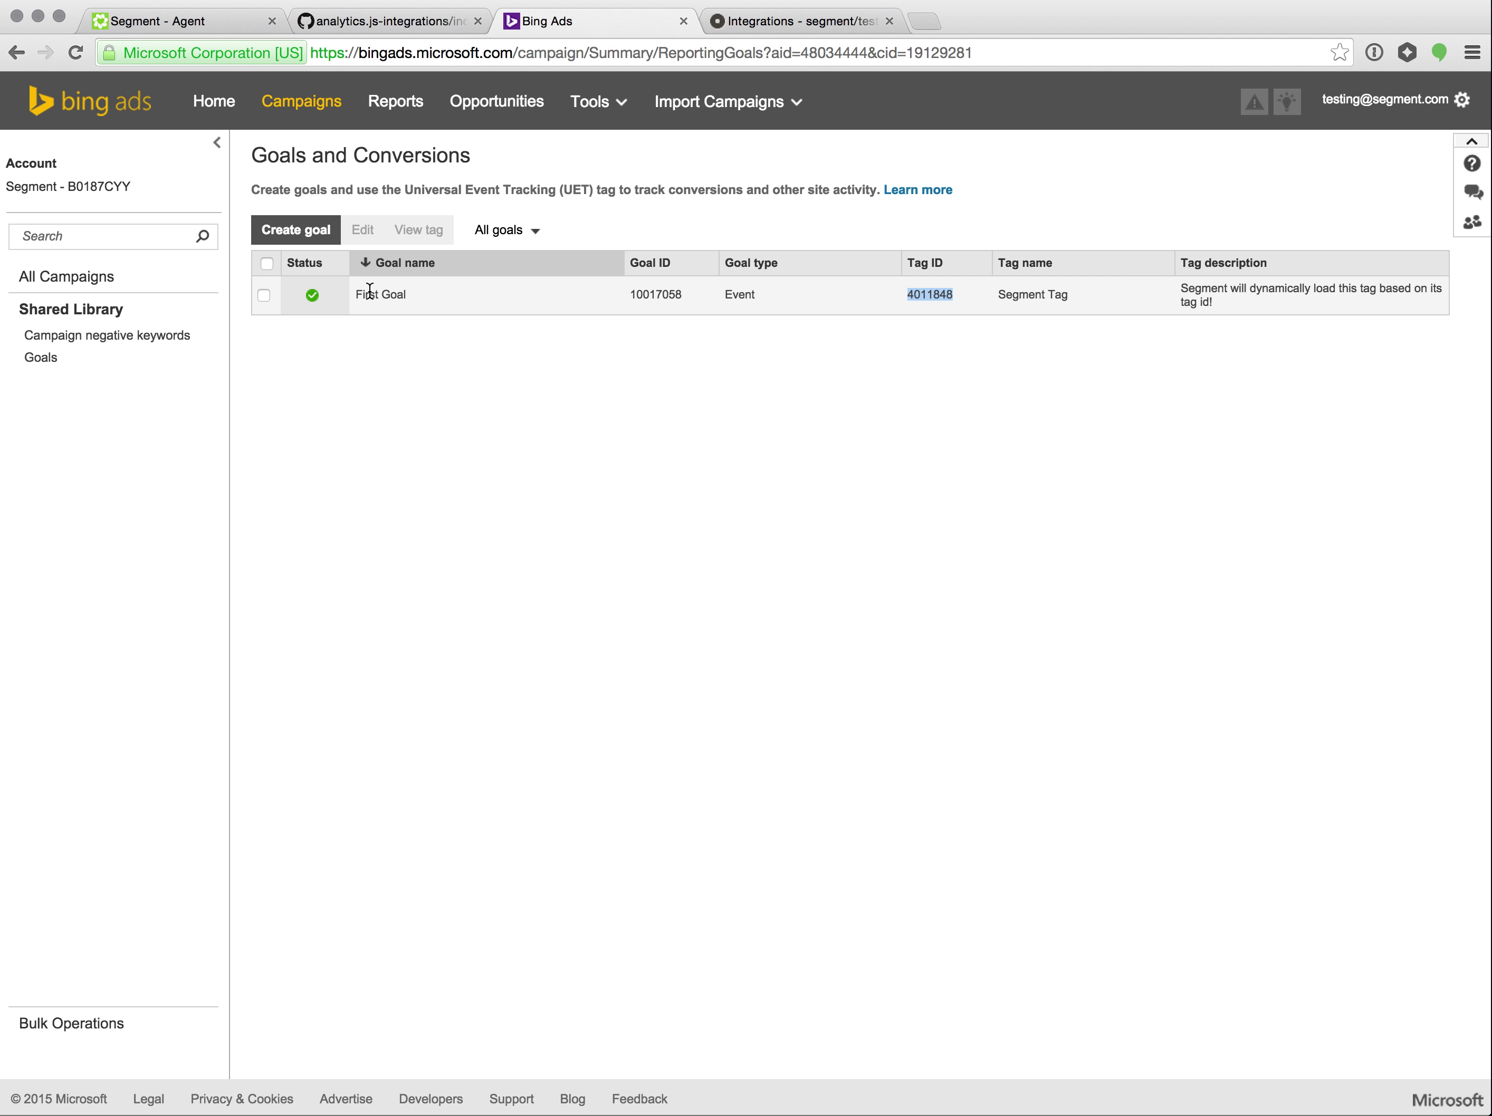
click(296, 242)
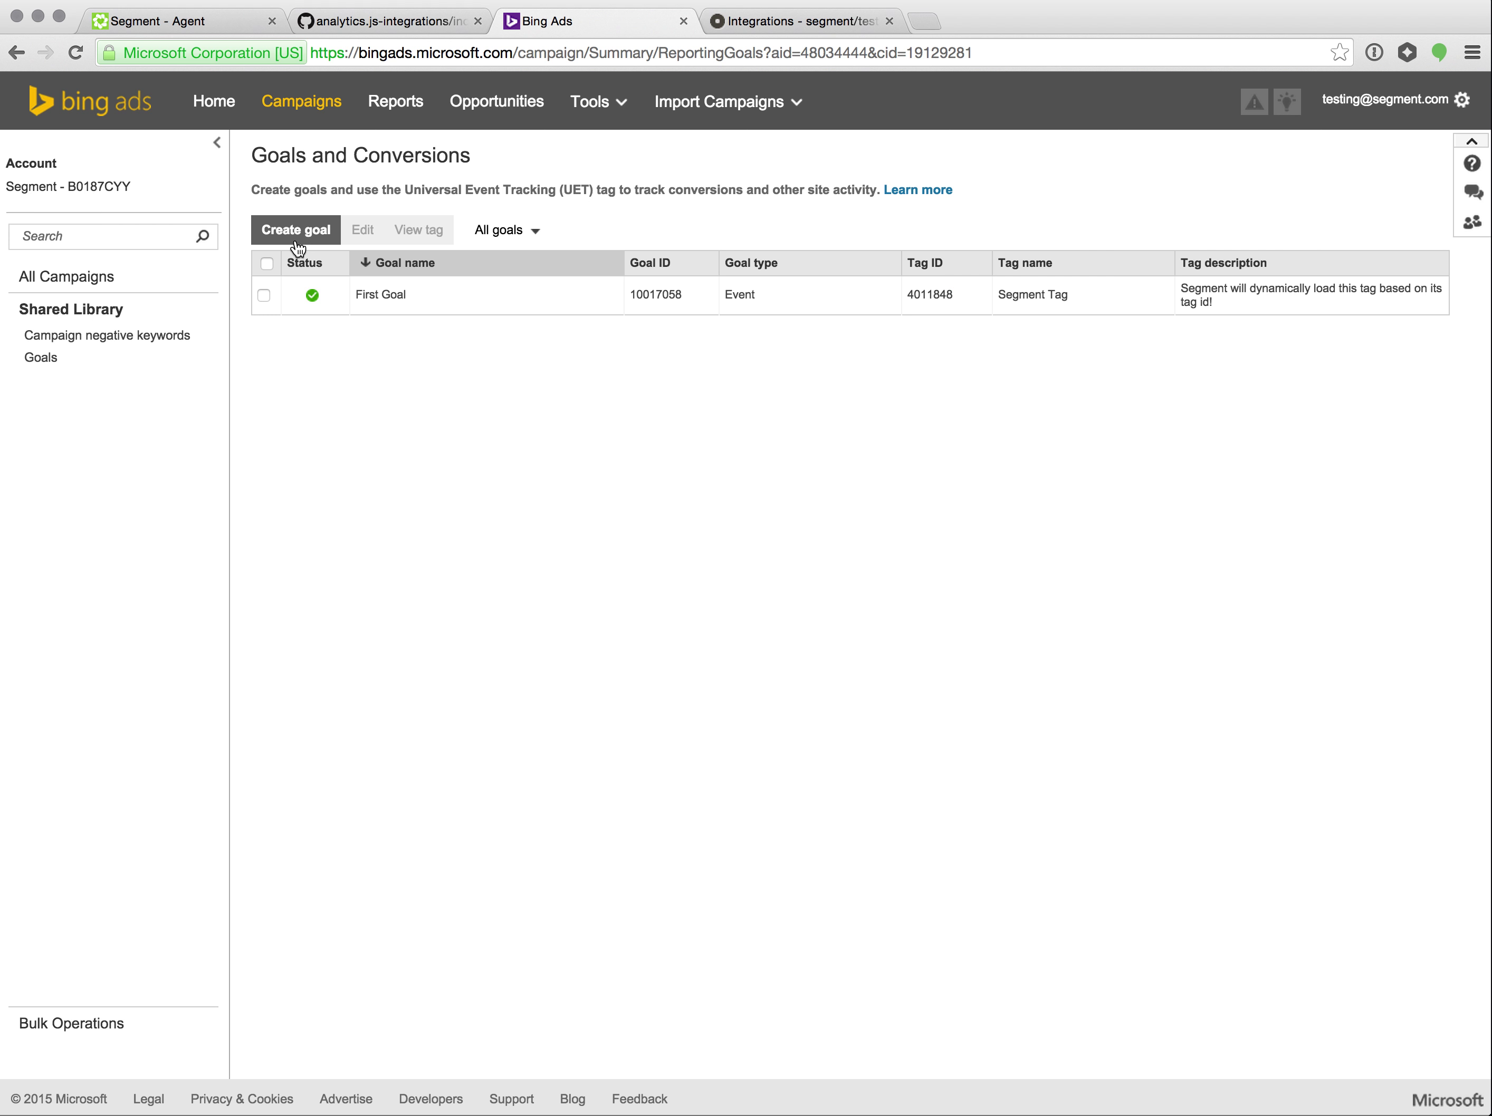
click(306, 234)
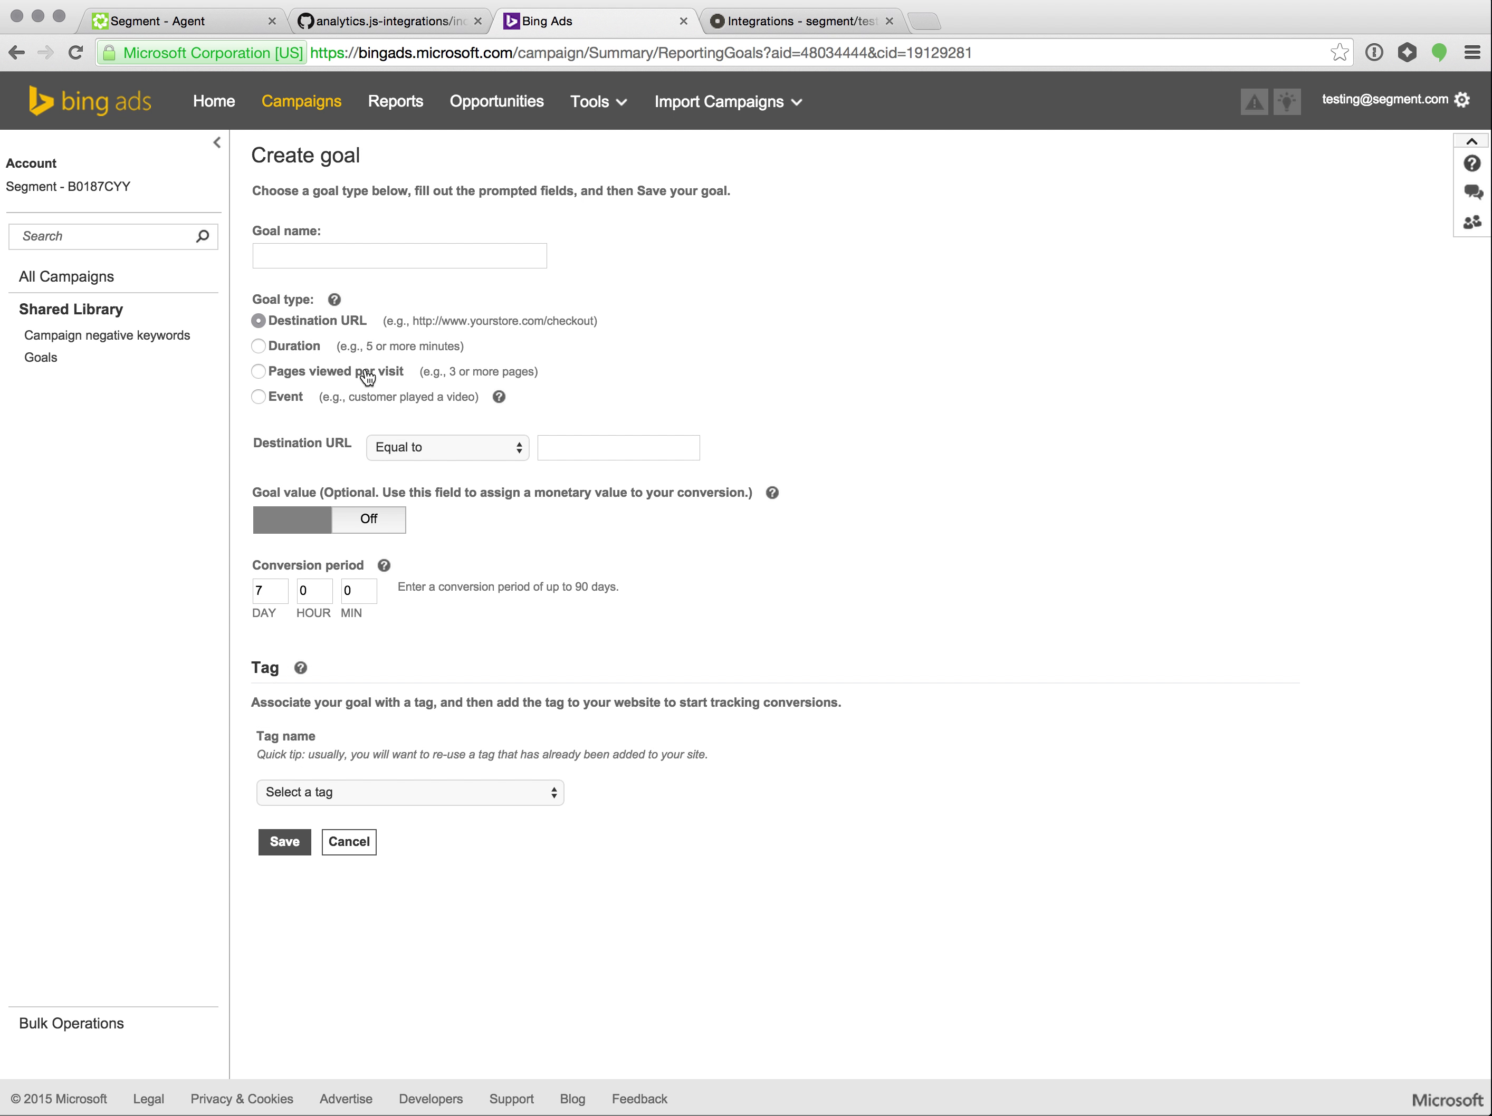
click(324, 256)
text(Second G)
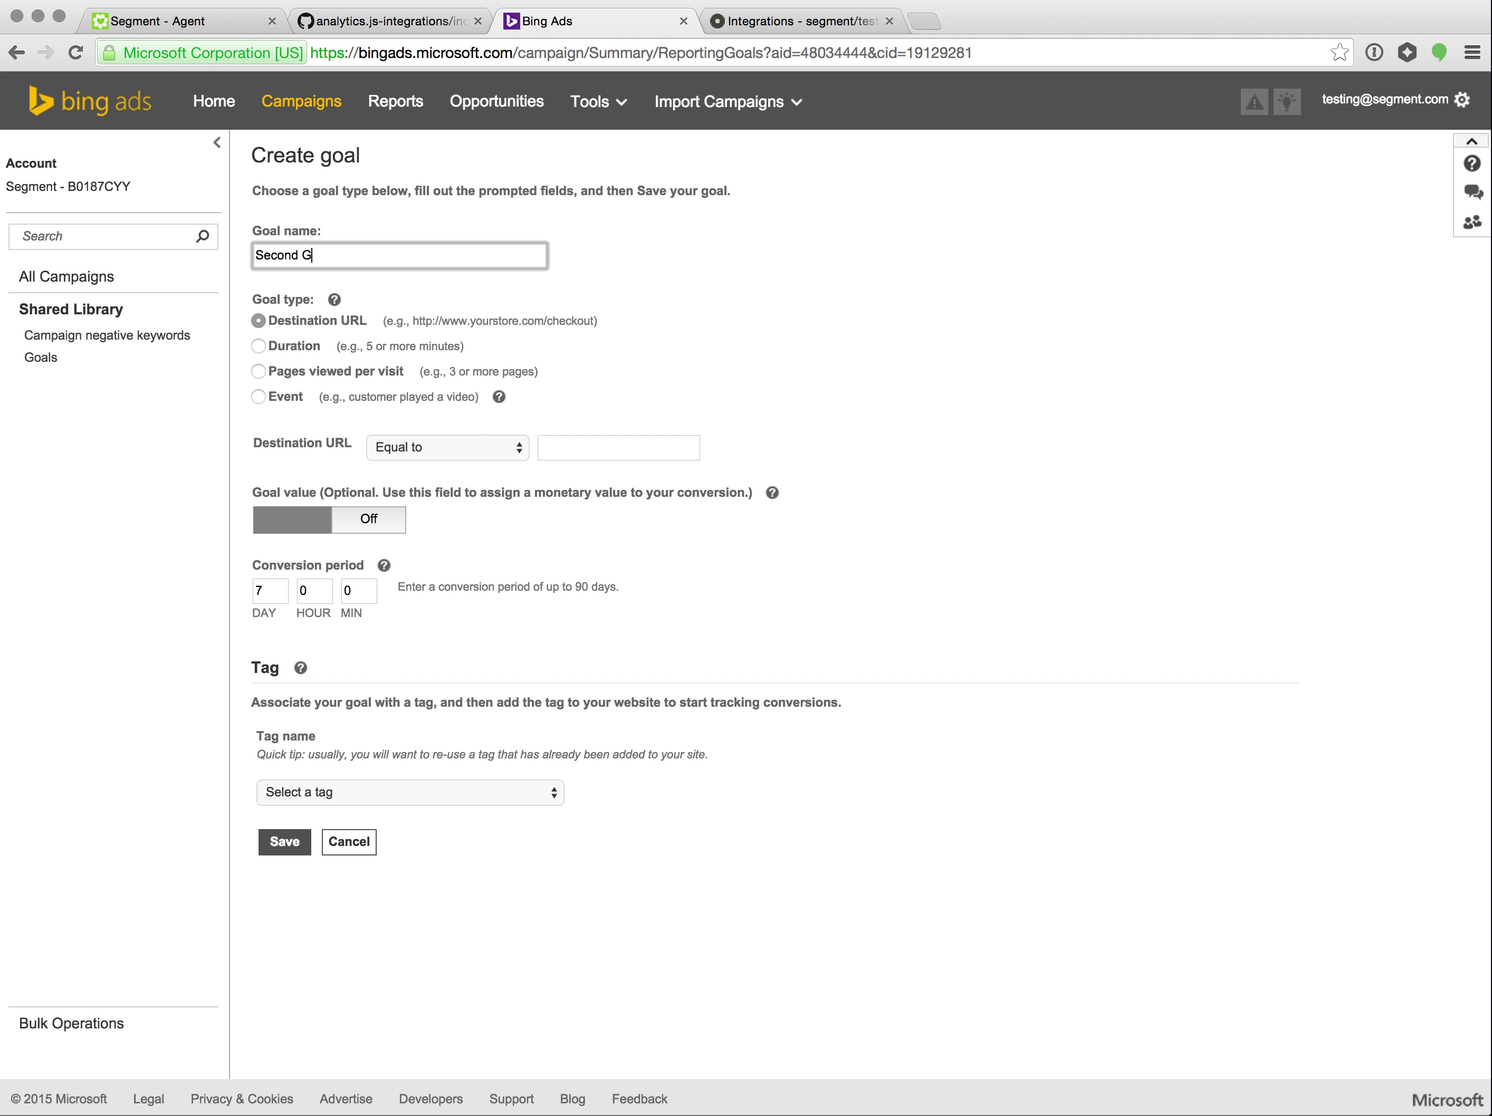
text(oal)
click(585, 448)
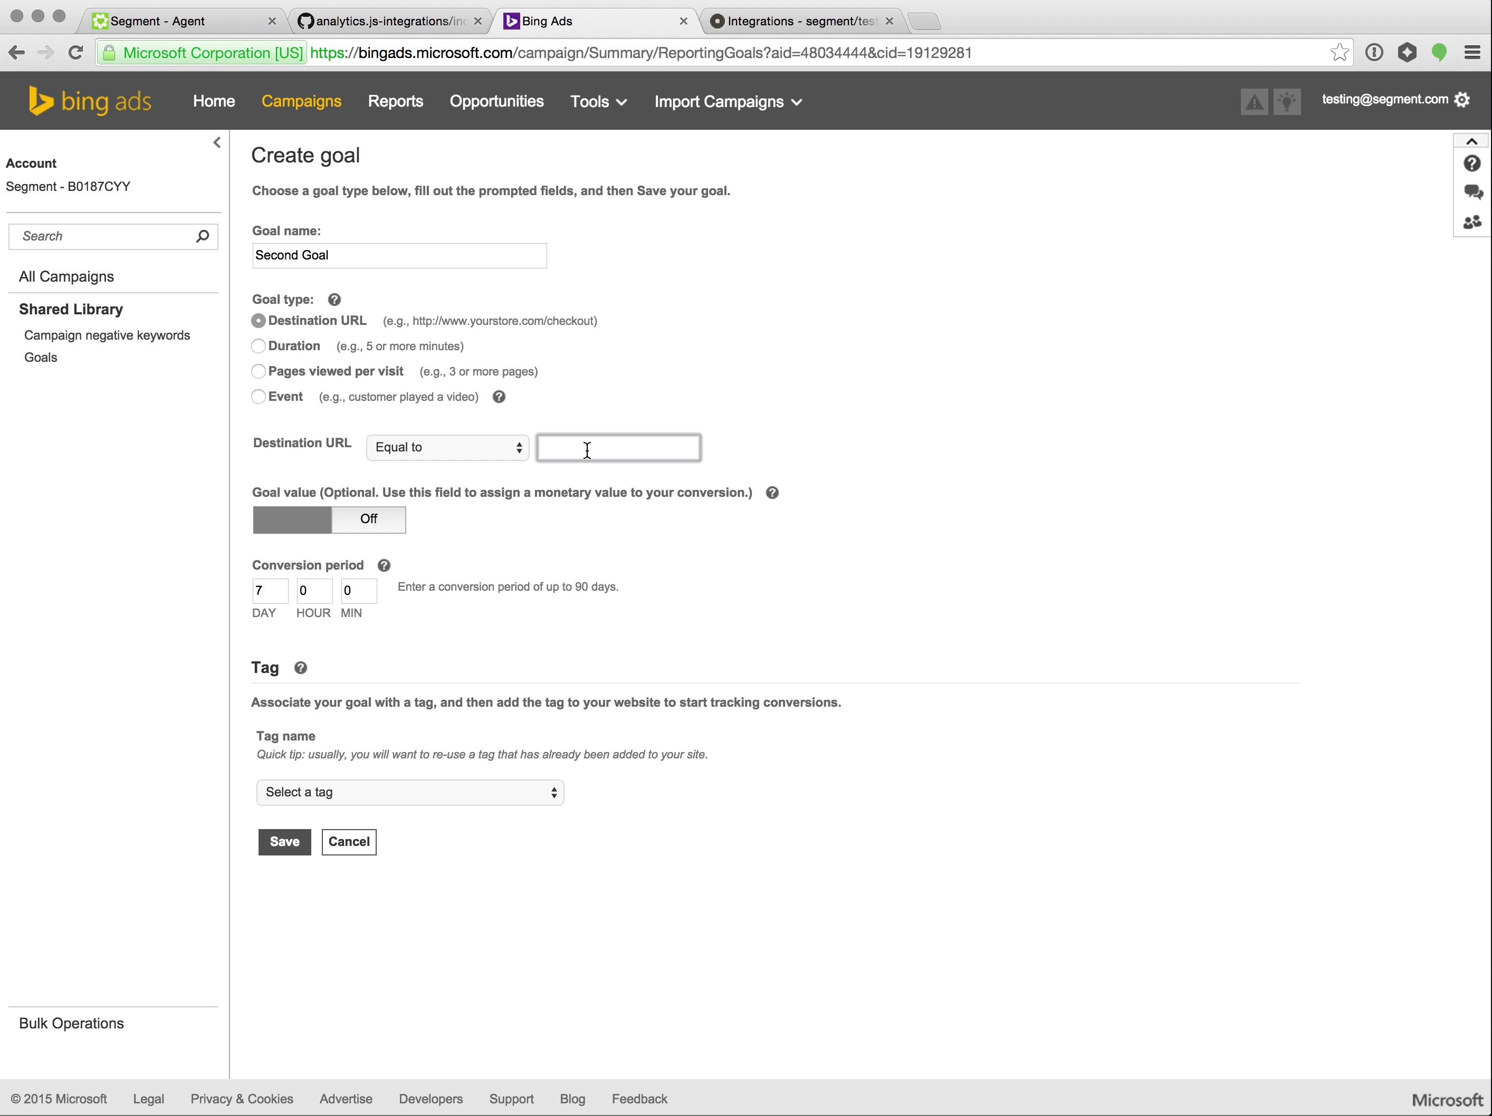
click(304, 396)
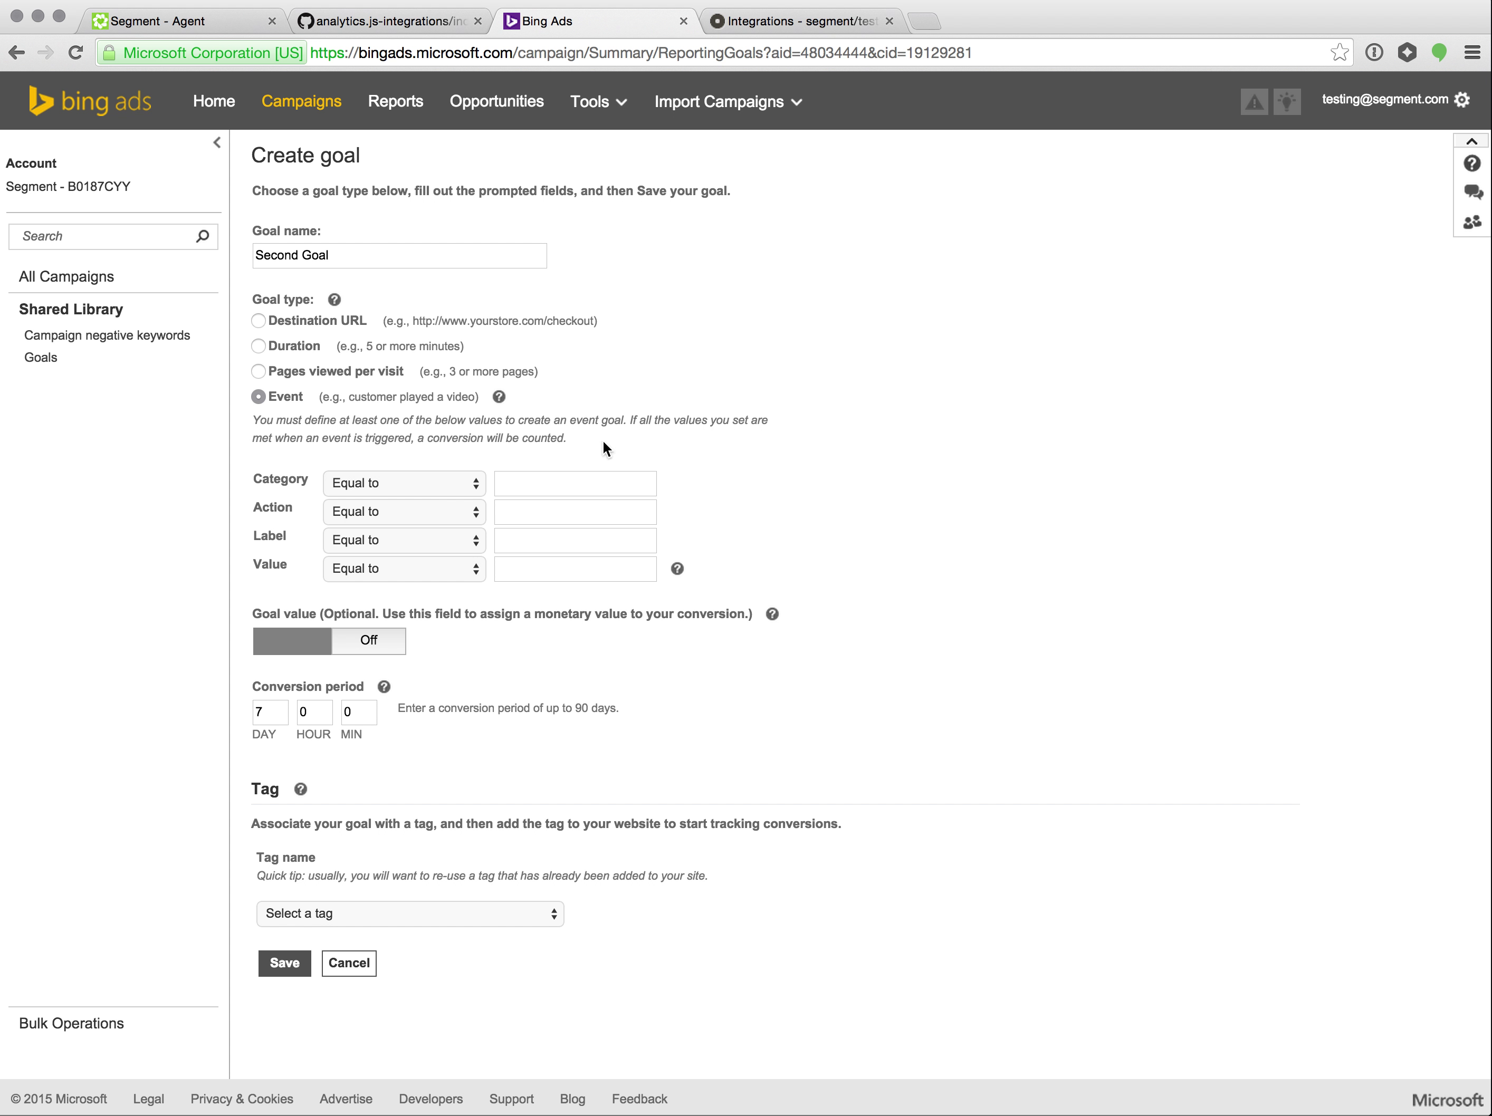
click(570, 543)
text(Signed Up)
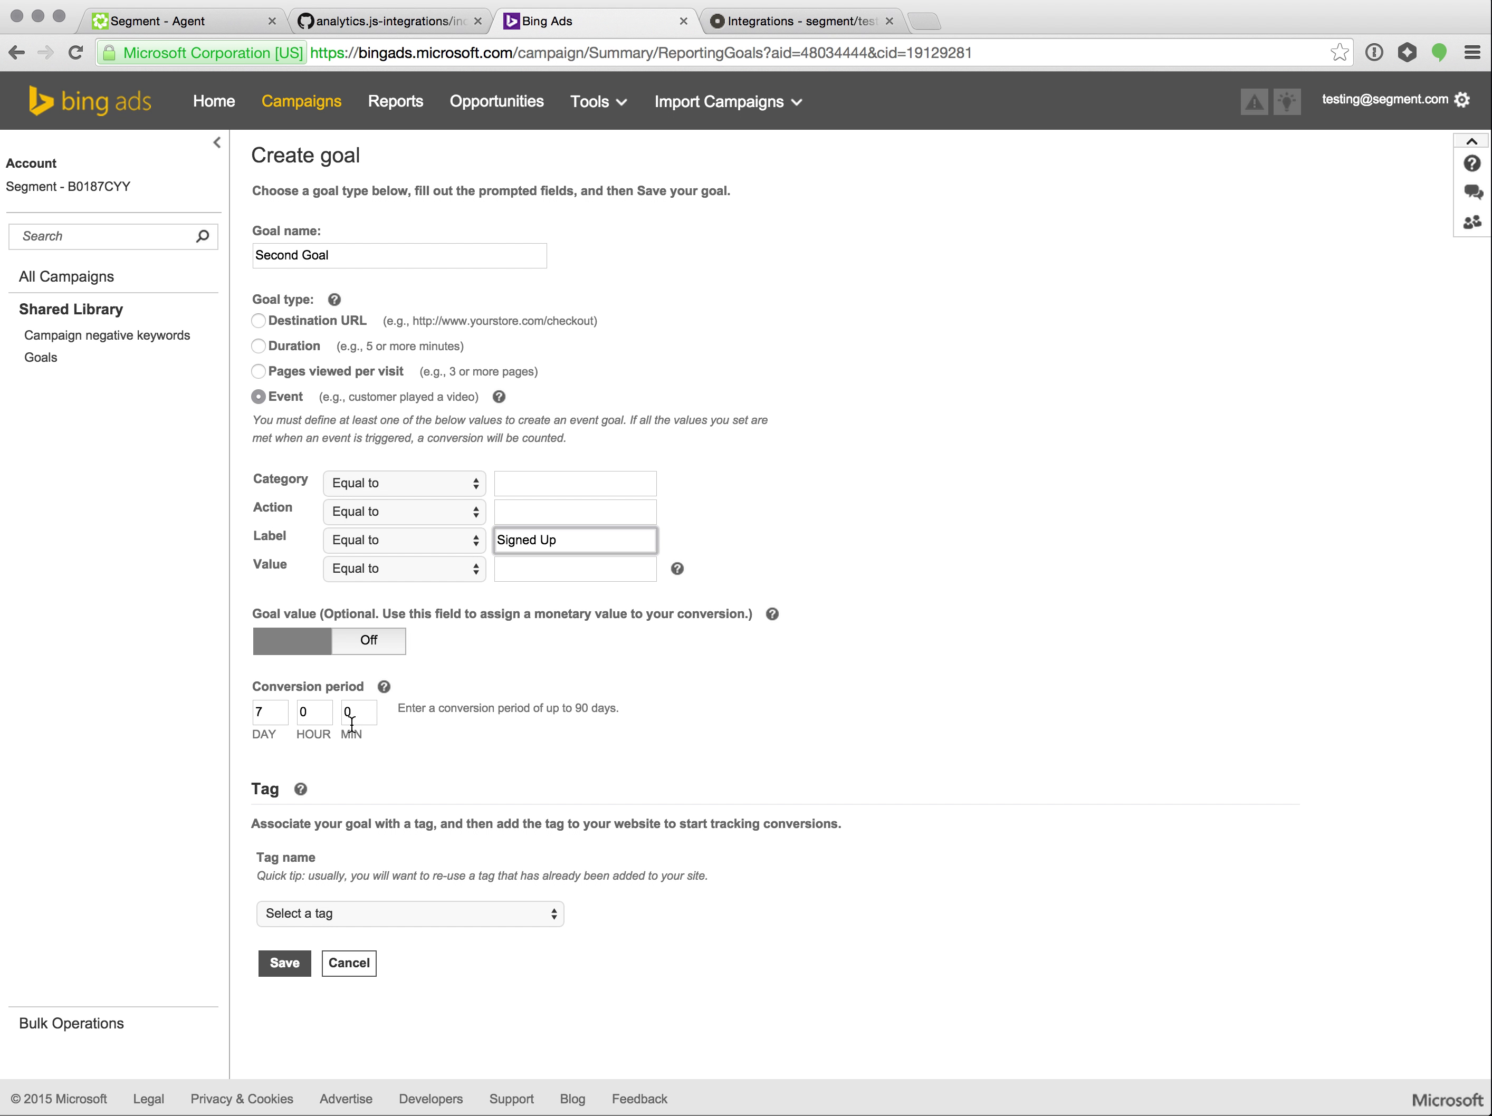
- Associate Second Goal with the existing Segment Tag and save the goal
click(358, 917)
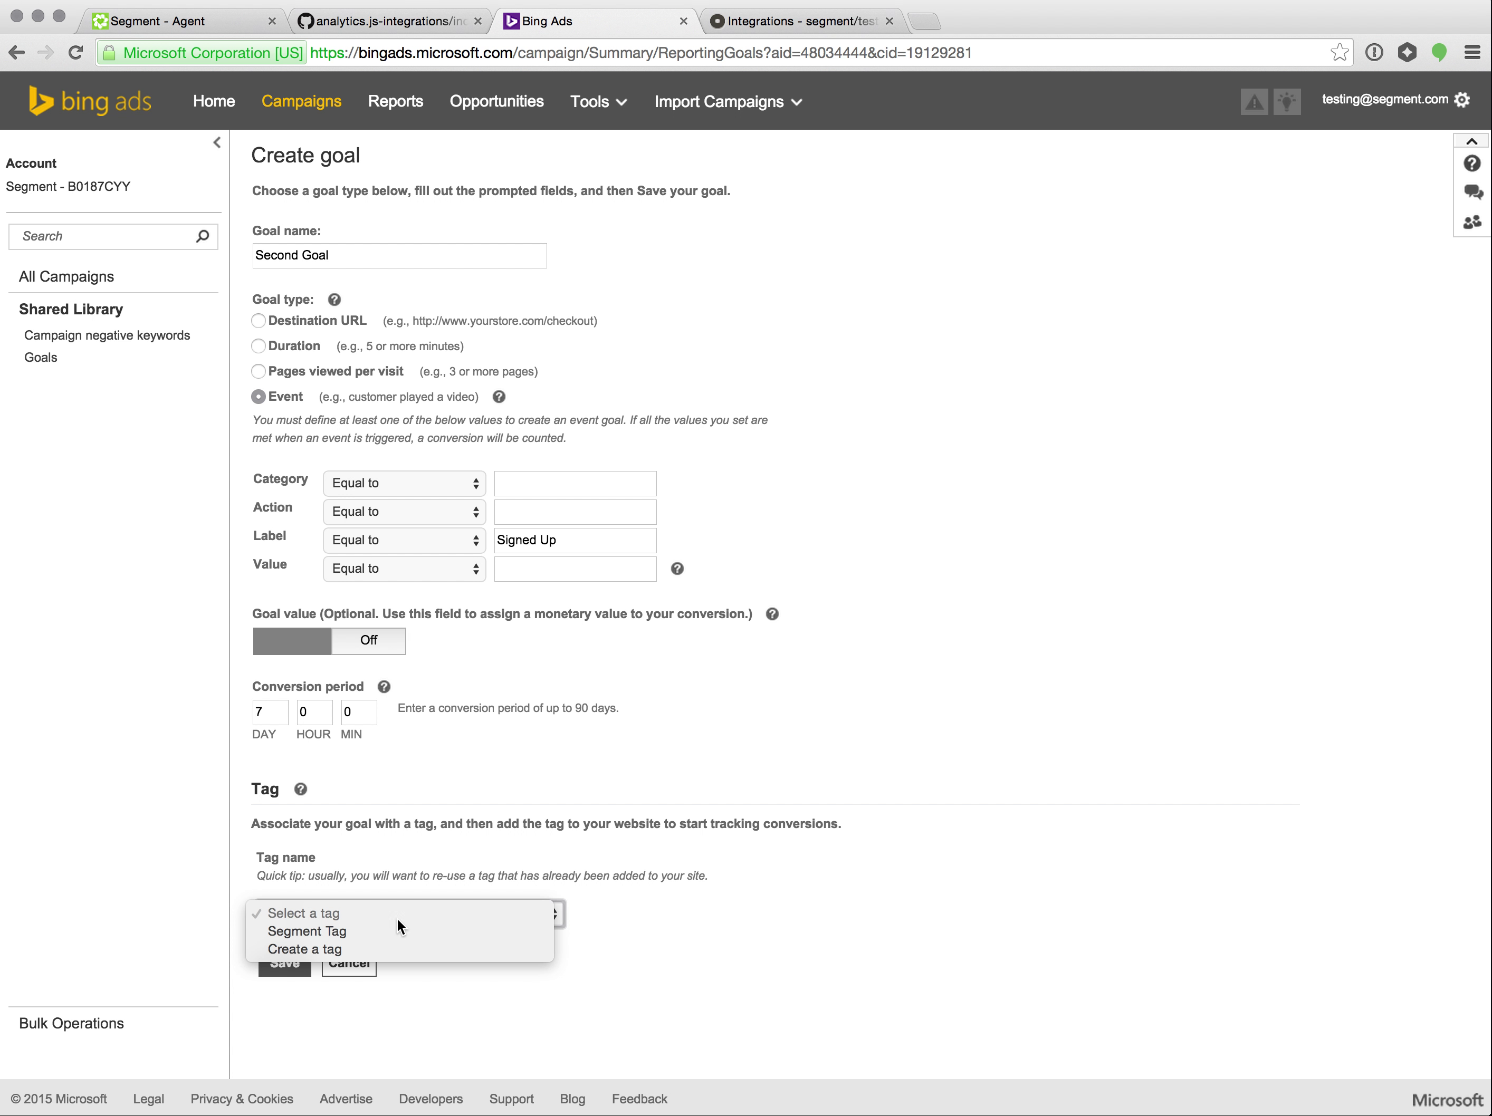
click(362, 928)
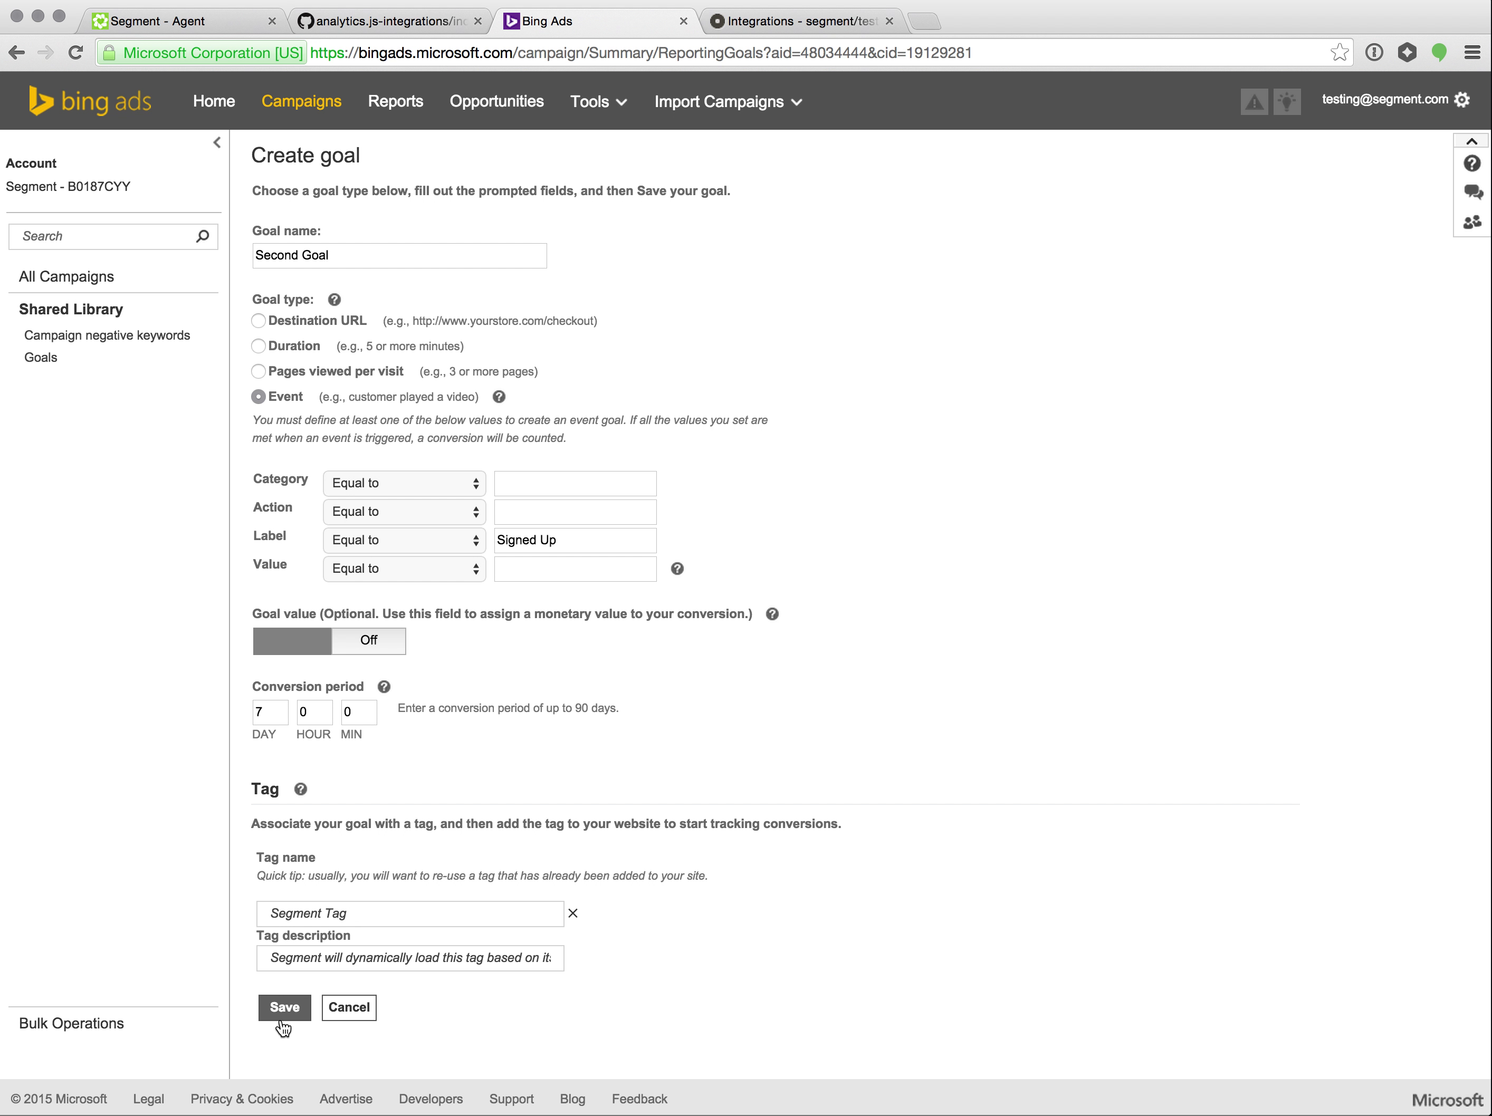
click(309, 1003)
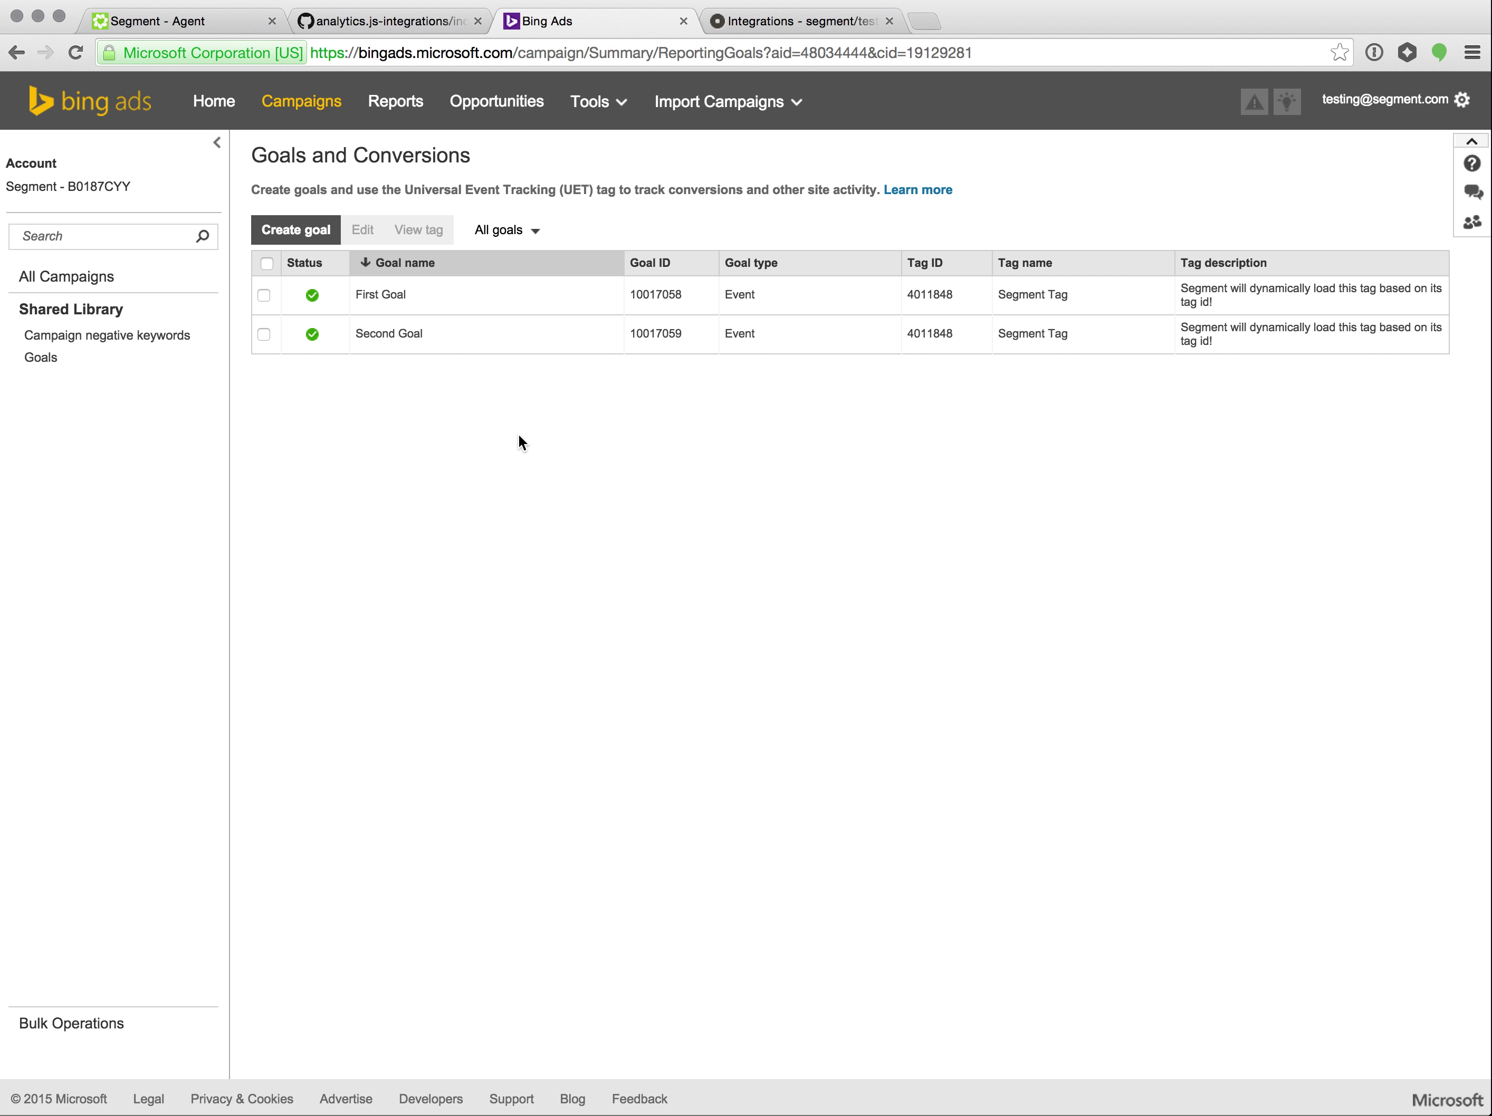